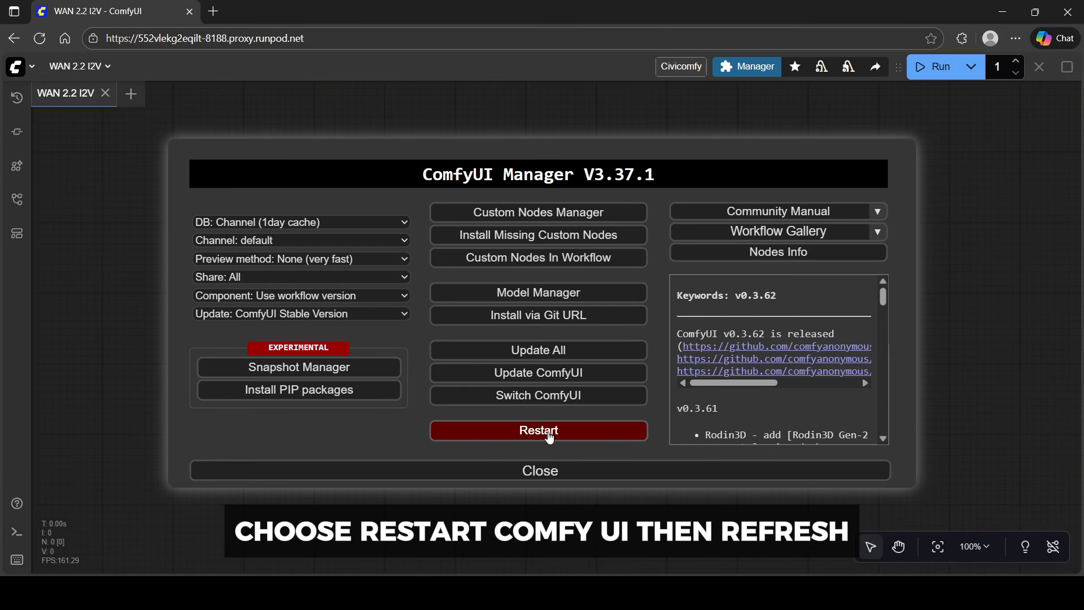
# - Close the manager dialog and add two Load Diffusion Model nodes to the empty canvas, one below the other
pyautogui.click(552, 474)
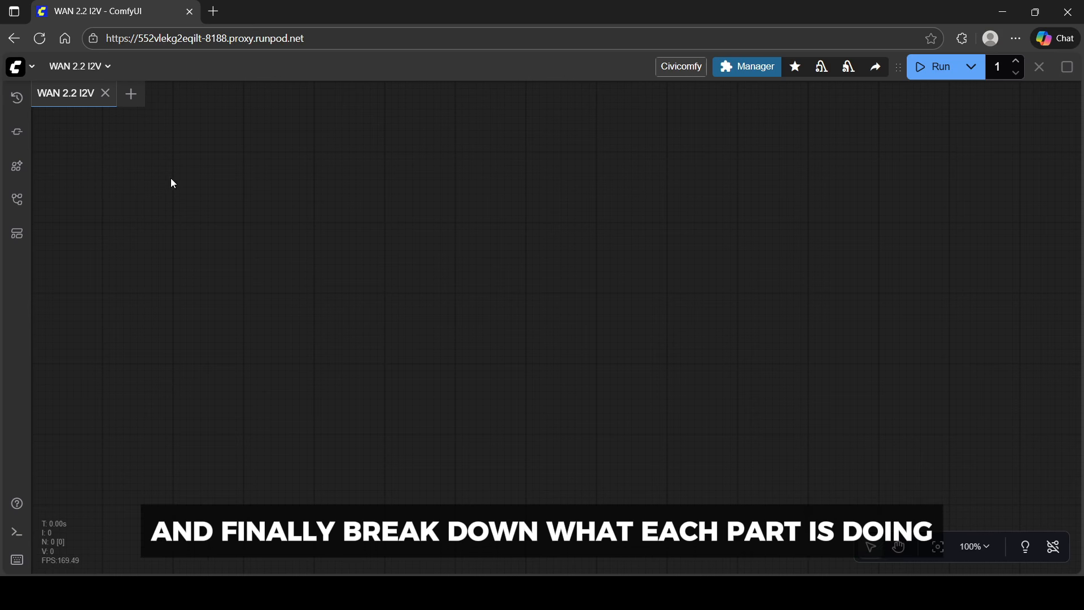
pyautogui.doubleClick(202, 172)
pyautogui.write('LOAD')
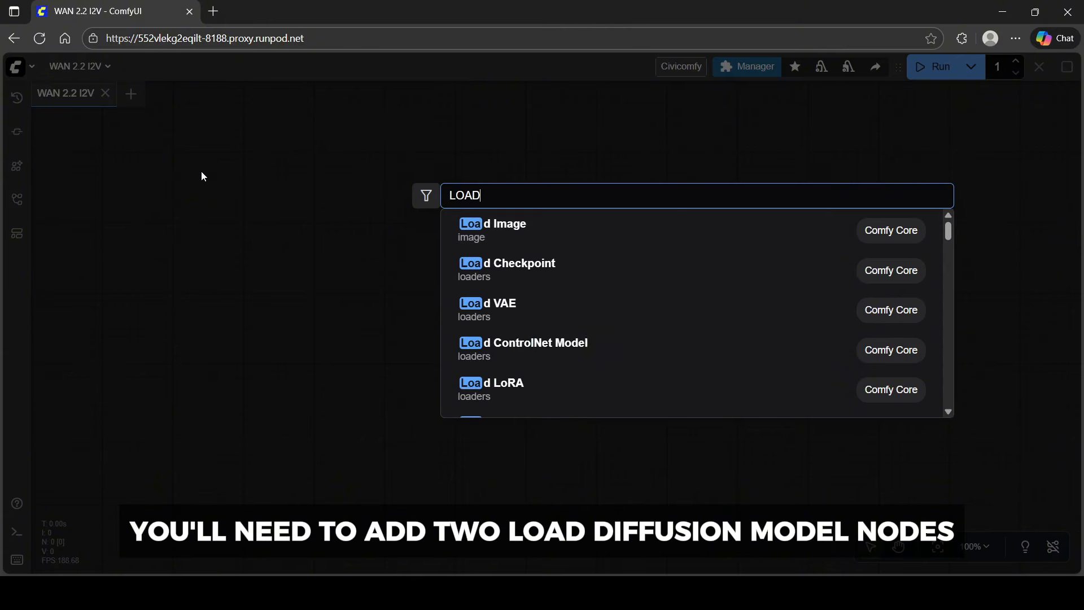
pyautogui.write(' D')
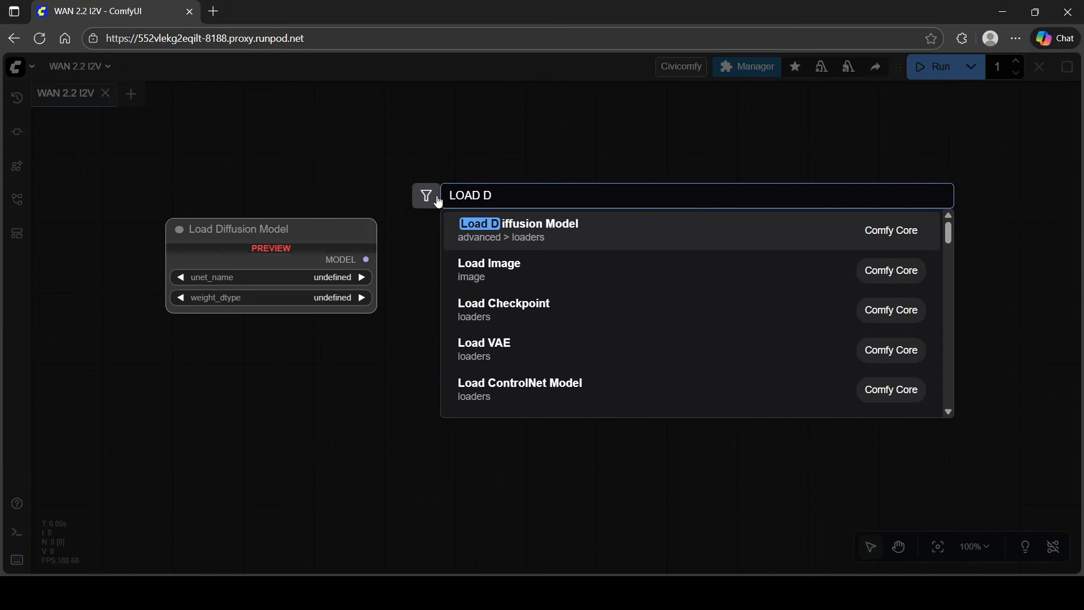
pyautogui.click(592, 220)
pyautogui.moveTo(310, 162); pyautogui.dragTo(231, 148)
pyautogui.hotkey('ctrl', 'c')
pyautogui.hotkey('ctrl', 'v')
pyautogui.moveTo(406, 184); pyautogui.dragTo(226, 249)
# - Add a Load CLIP node and align it below the two Load Diffusion Model nodes
pyautogui.doubleClick(242, 374)
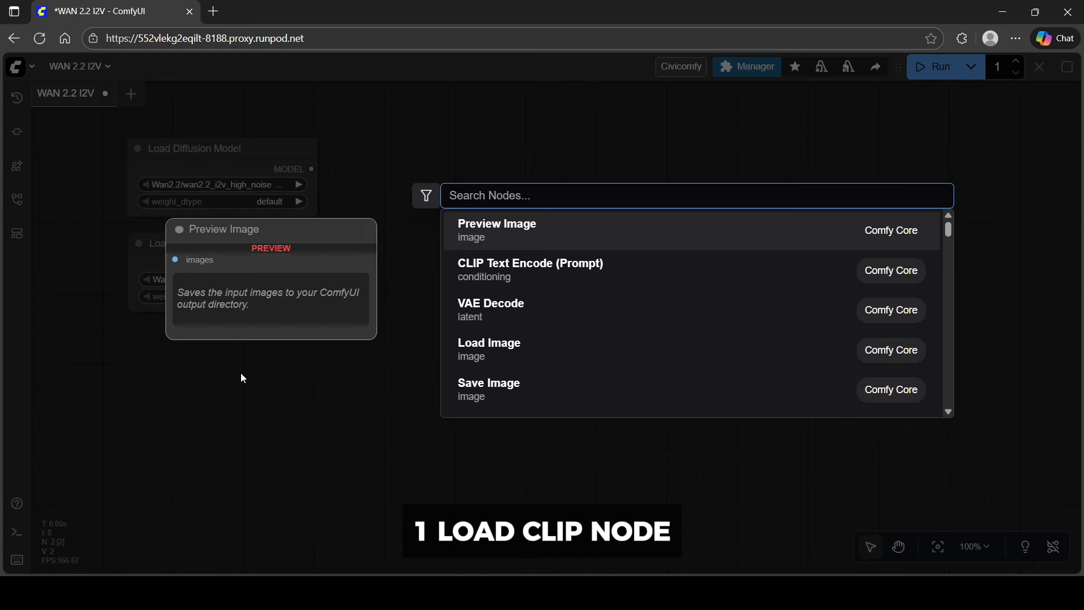
pyautogui.write('LOAD CLIP')
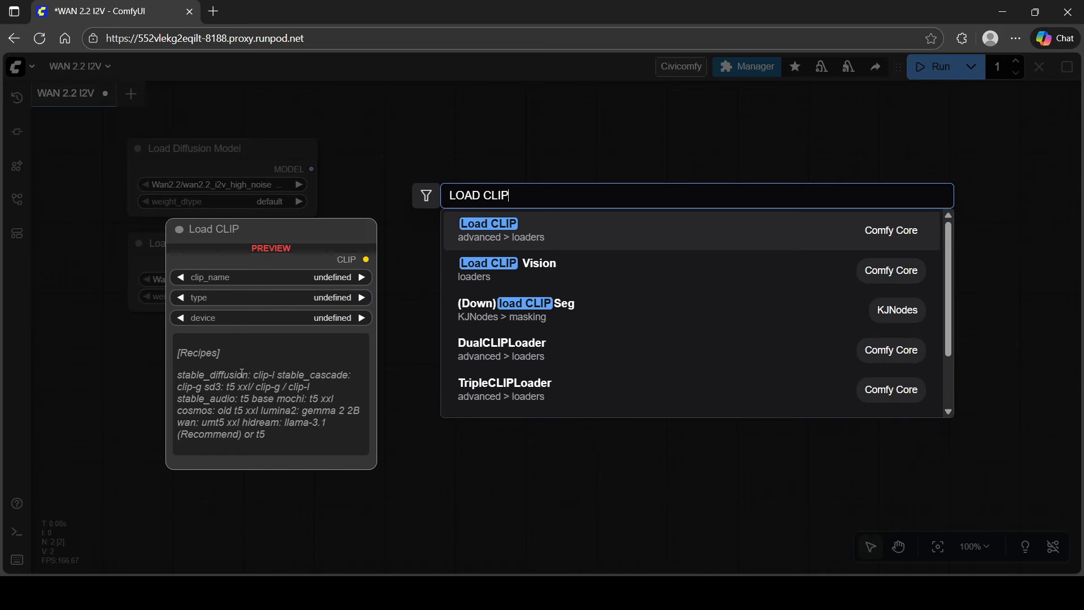
pyautogui.click(595, 230)
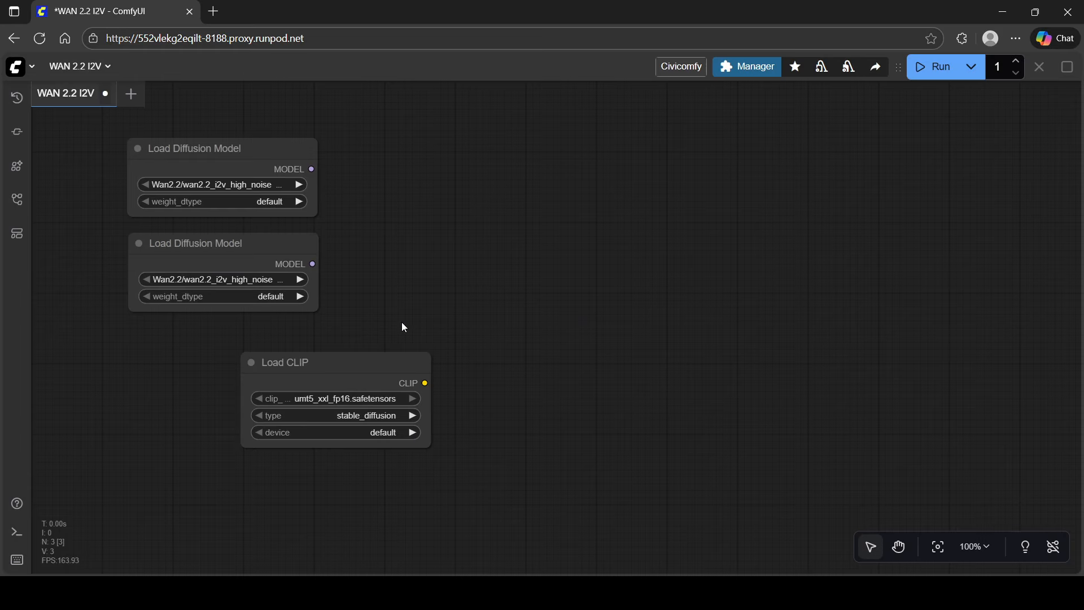
pyautogui.moveTo(316, 370); pyautogui.dragTo(205, 348)
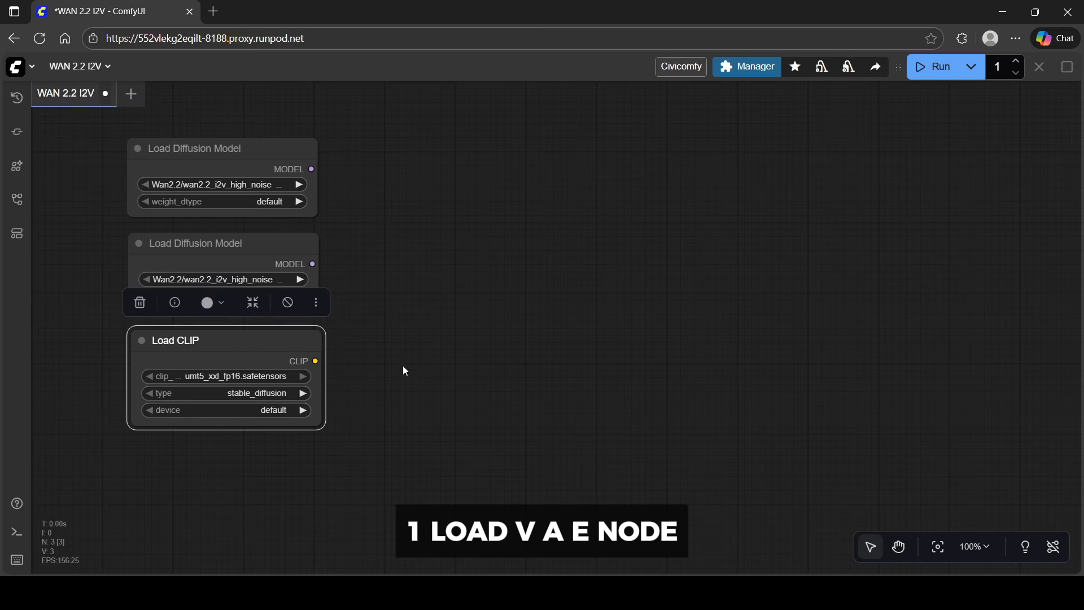
# - Add a Load VAE node and place it directly below the Load CLIP node
pyautogui.moveTo(475, 379); pyautogui.dragTo(506, 305)
pyautogui.doubleClick(505, 305)
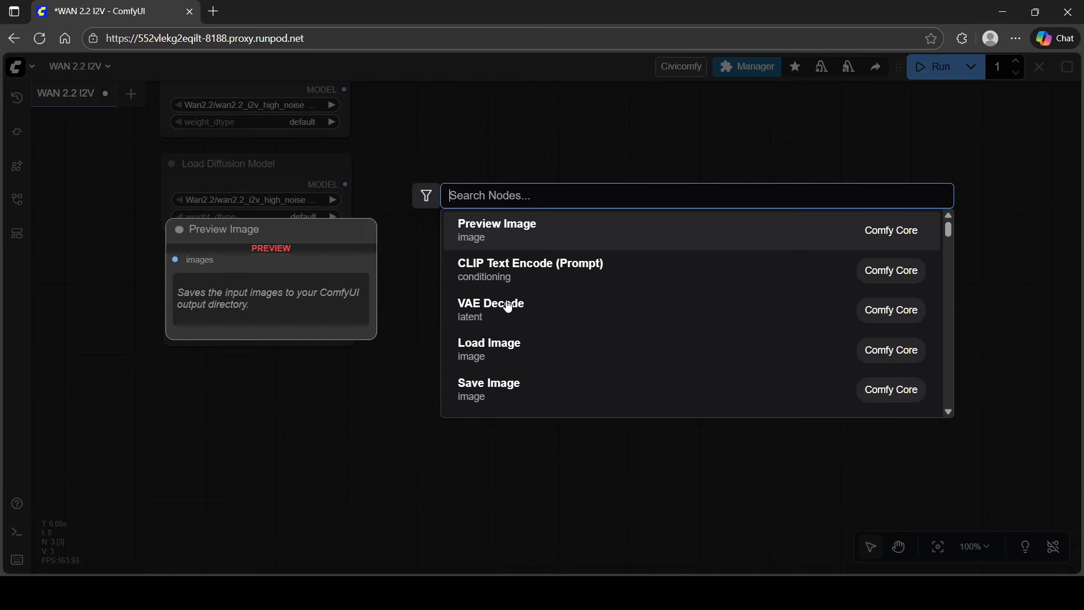
pyautogui.write('LOAD VAE')
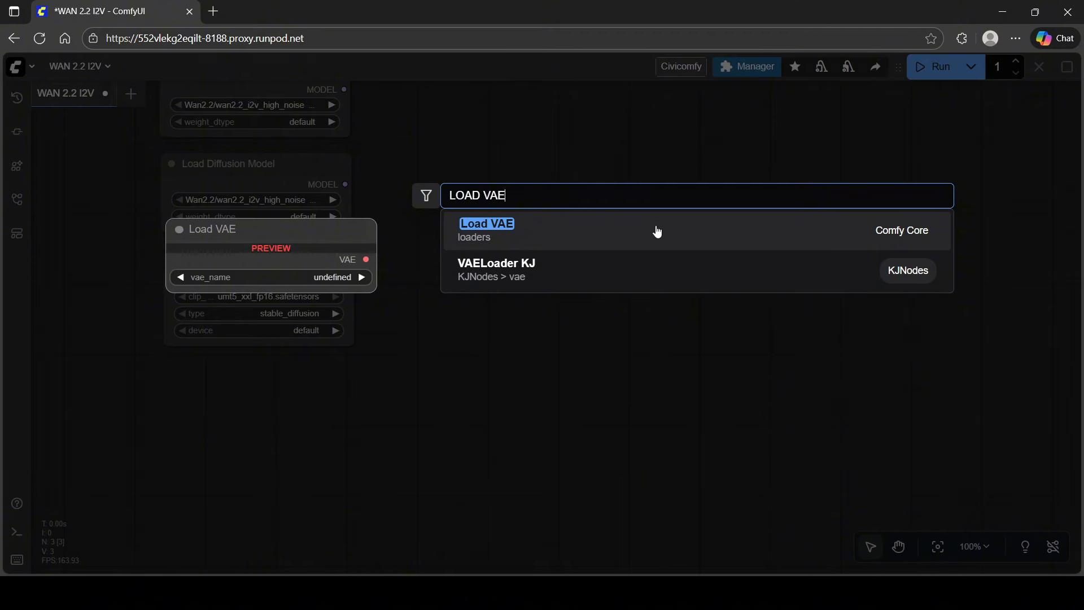
pyautogui.click(658, 232)
pyautogui.moveTo(589, 289); pyautogui.dragTo(252, 375)
# - Add a Load Image node directly below the Load VAE node
pyautogui.moveTo(405, 377); pyautogui.dragTo(513, 208)
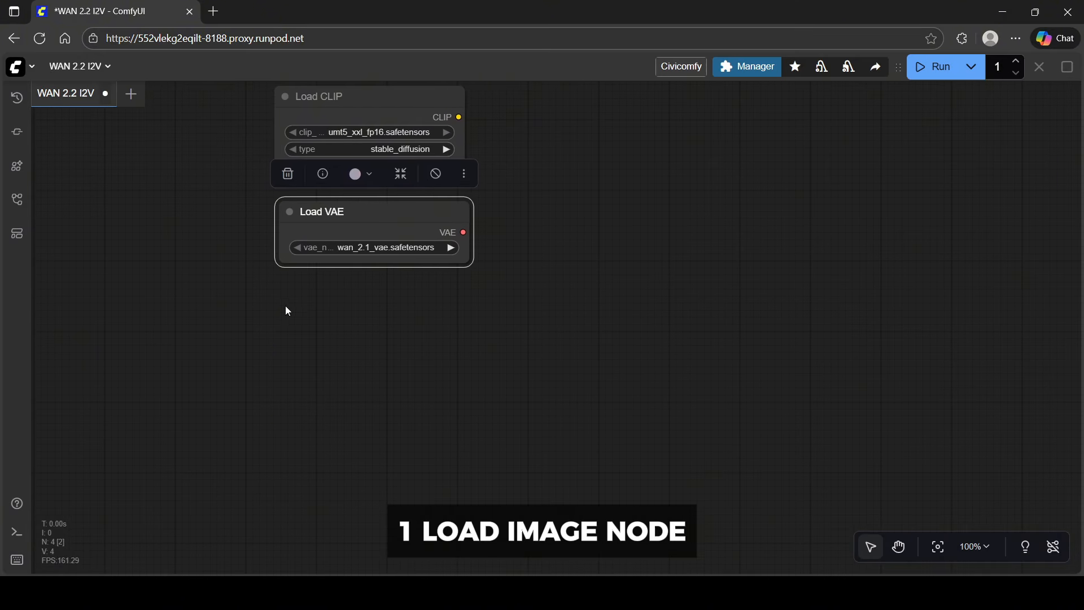
pyautogui.doubleClick(286, 308)
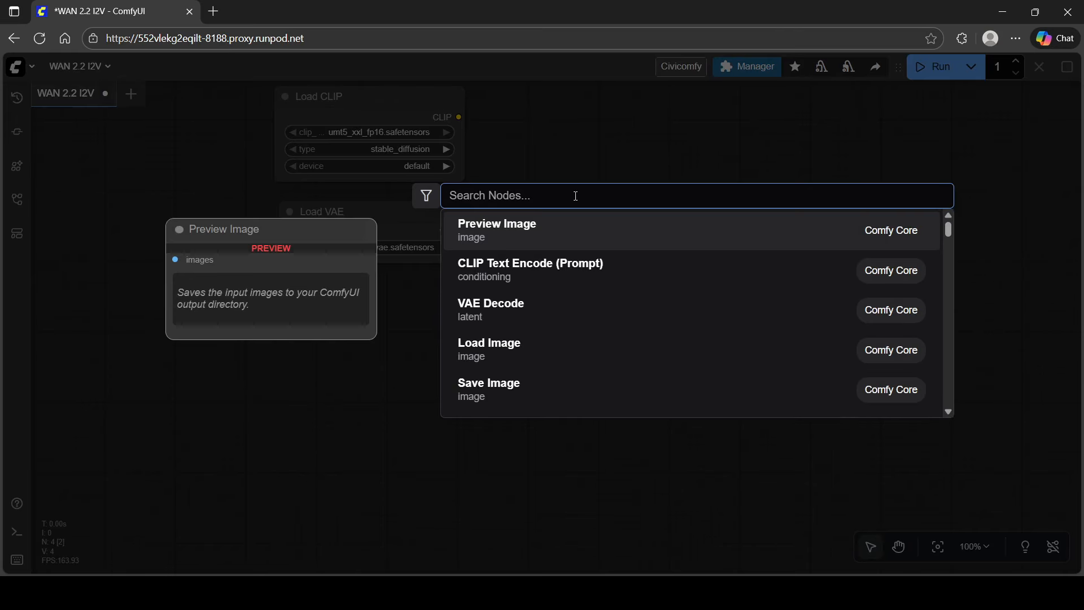
pyautogui.write('LOAD IMA')
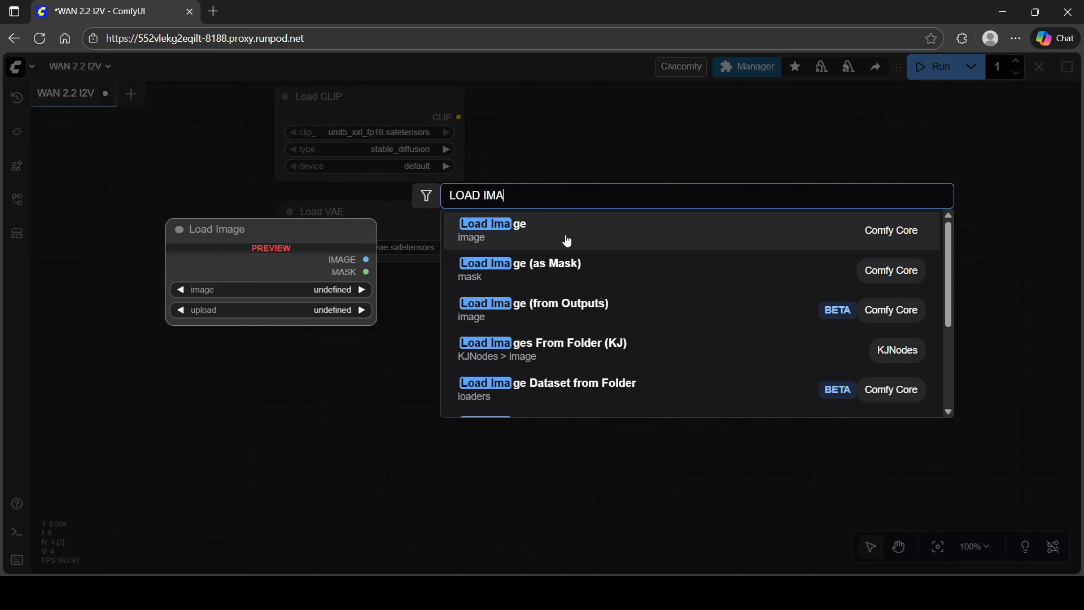
pyautogui.click(567, 241)
pyautogui.click(412, 293)
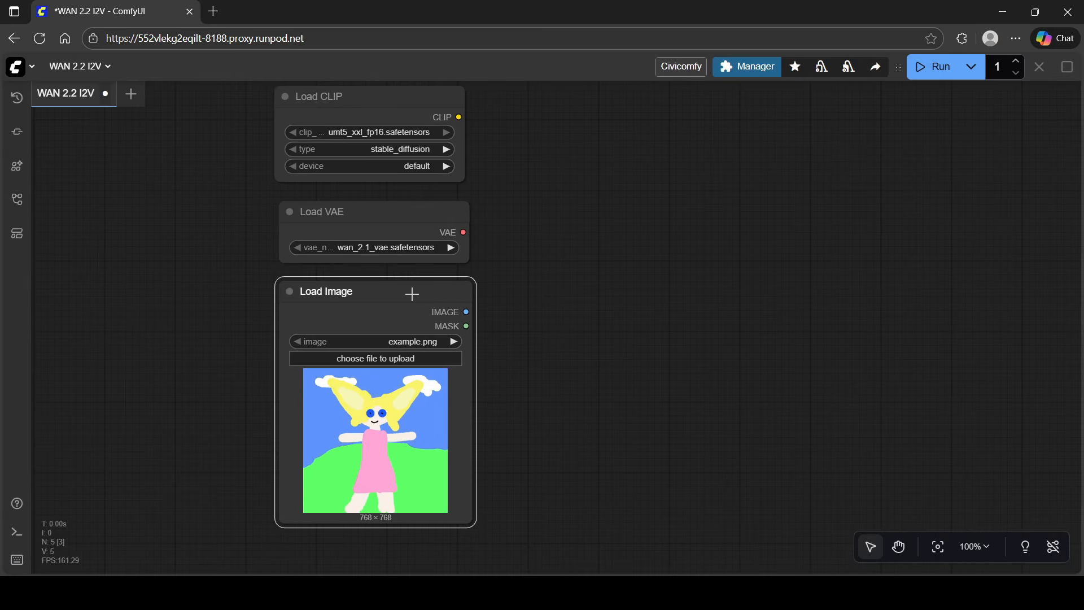
# - Add two ModelSamplingSD3 nodes, stacked in a new column beside the Load Diffusion Model nodes
pyautogui.moveTo(565, 189); pyautogui.dragTo(468, 416)
pyautogui.doubleClick(473, 225)
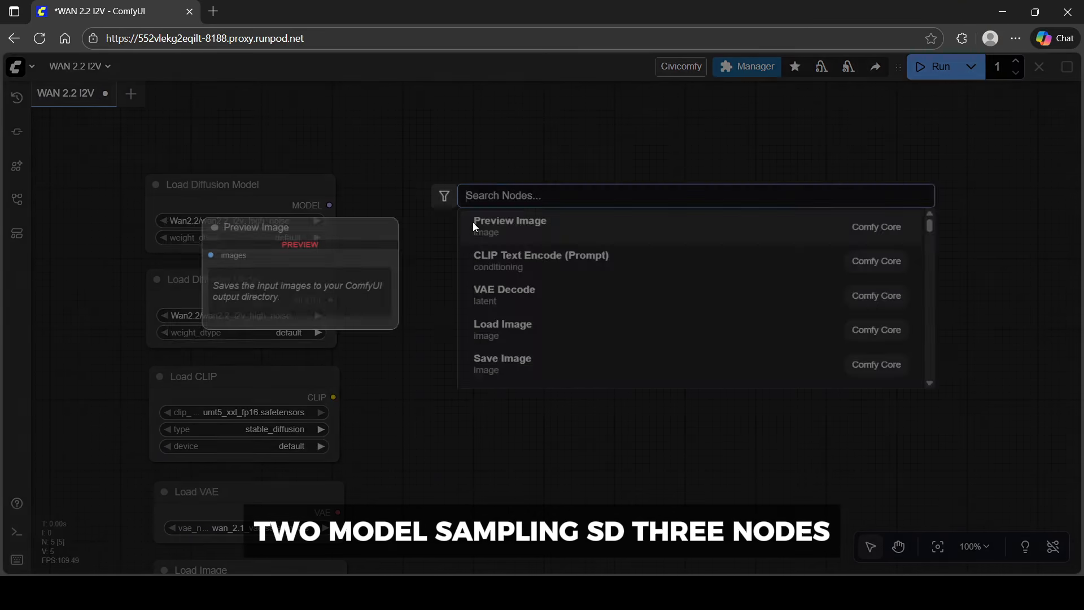
pyautogui.write('MODE')
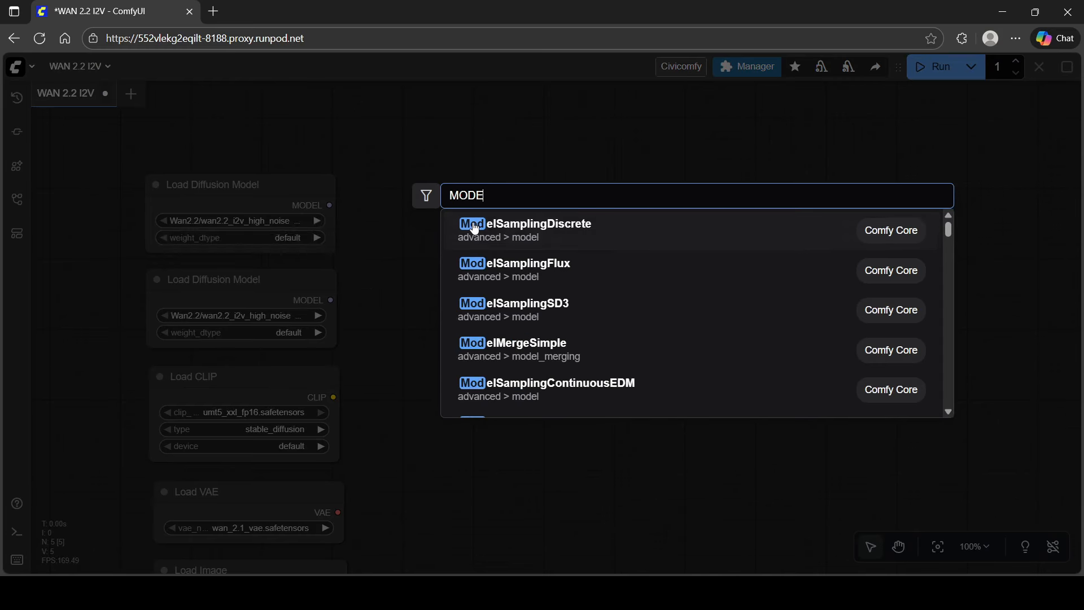
pyautogui.write('LSAM')
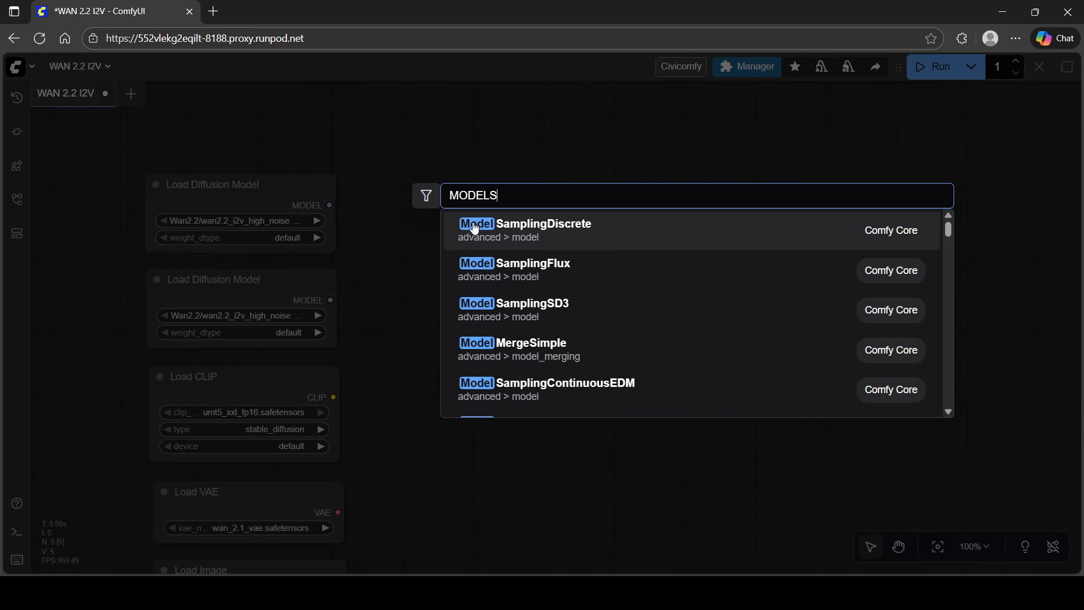
pyautogui.click(578, 326)
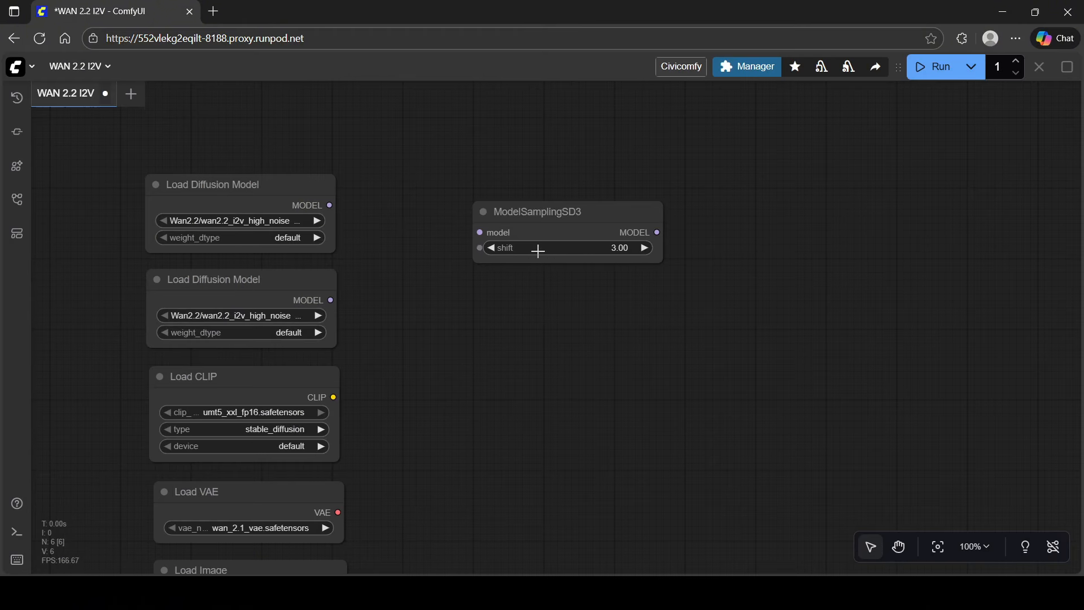
pyautogui.moveTo(538, 210); pyautogui.dragTo(460, 193)
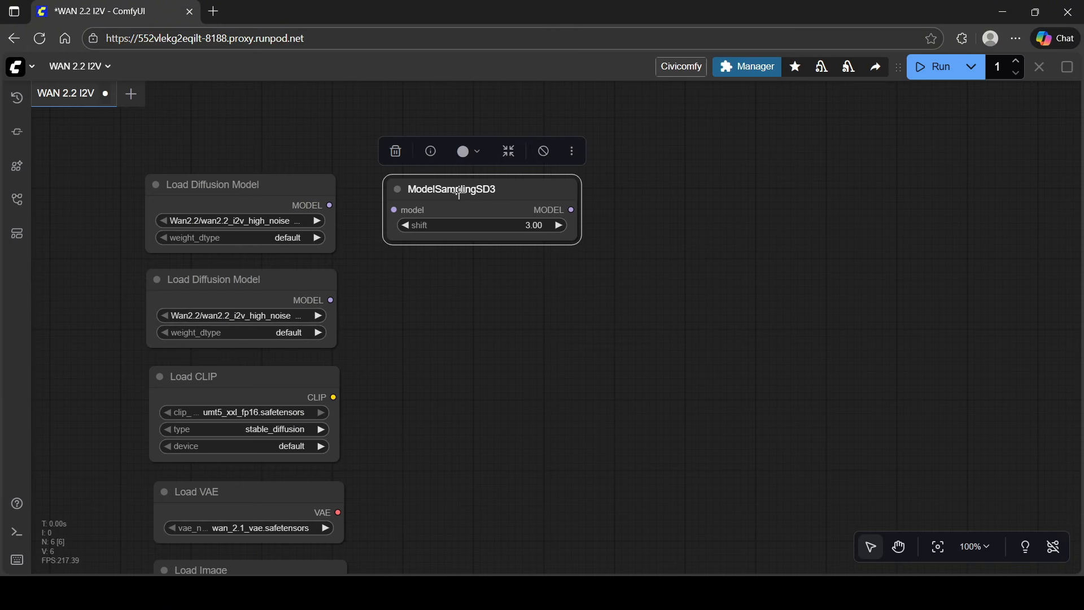
pyautogui.hotkey('ctrl', 'v')
pyautogui.moveTo(565, 188); pyautogui.dragTo(486, 273)
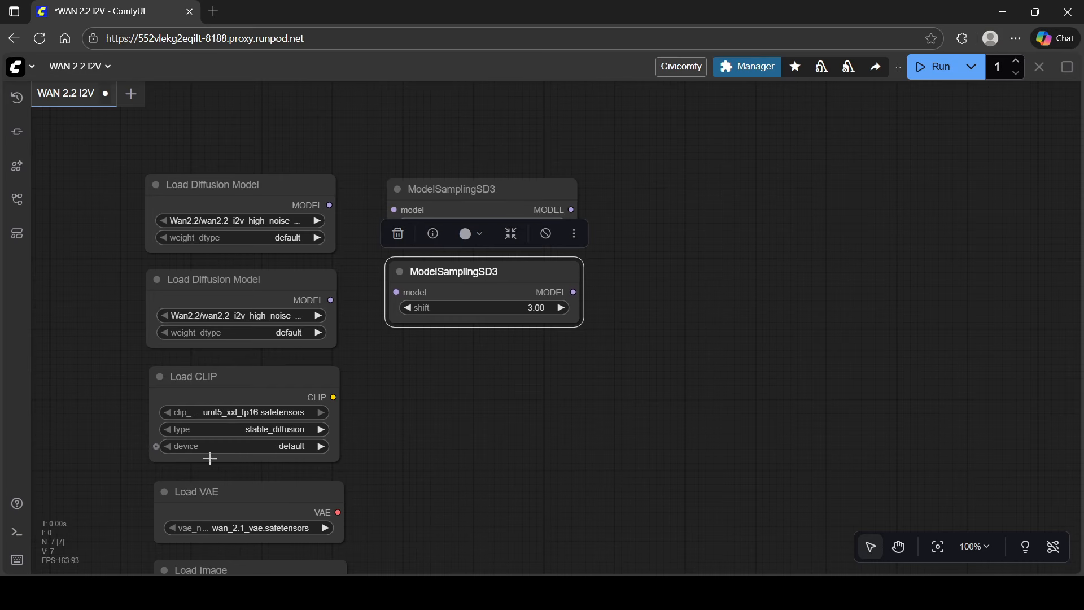
# - Add two CLIP Text Encode (Prompt) nodes, stacked below the ModelSamplingSD3 nodes
pyautogui.moveTo(446, 375); pyautogui.dragTo(457, 251)
pyautogui.doubleClick(457, 250)
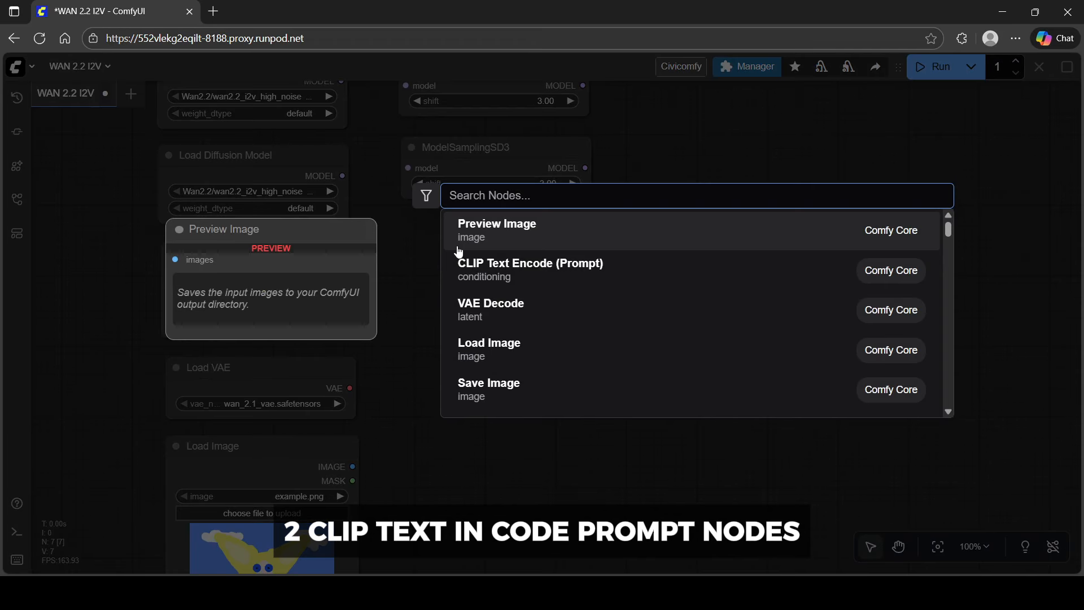
pyautogui.click(479, 257)
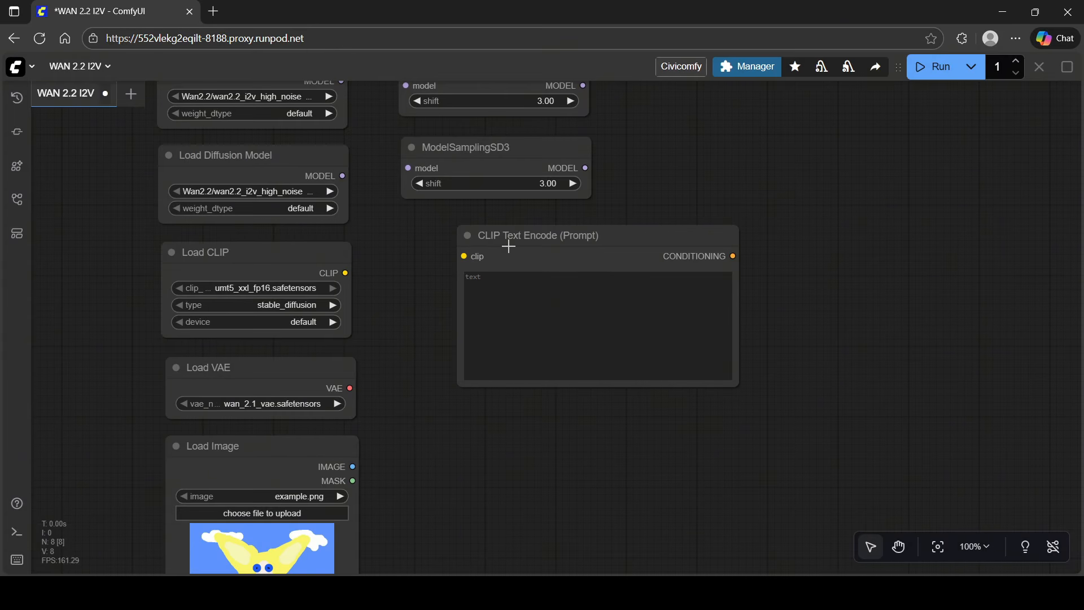
pyautogui.moveTo(511, 241); pyautogui.dragTo(462, 237)
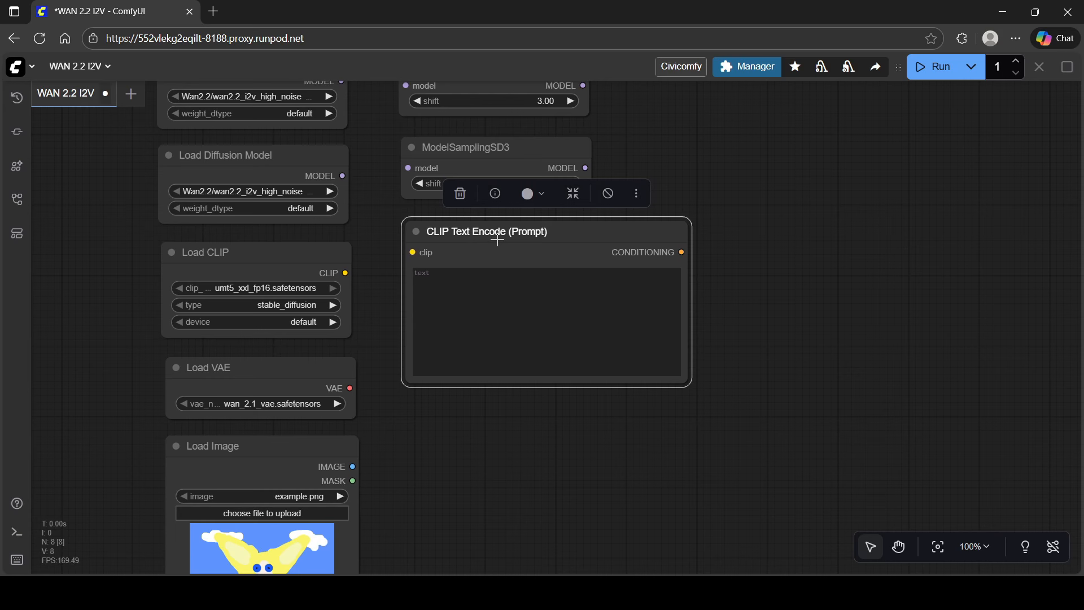
pyautogui.hotkey('ctrl', 'c')
pyautogui.hotkey('ctrl', 'v')
pyautogui.moveTo(574, 229); pyautogui.dragTo(481, 407)
# - Add a WanImageToVideo node and move it below the second CLIP Text Encode (Prompt) node
pyautogui.moveTo(752, 418); pyautogui.dragTo(800, 233)
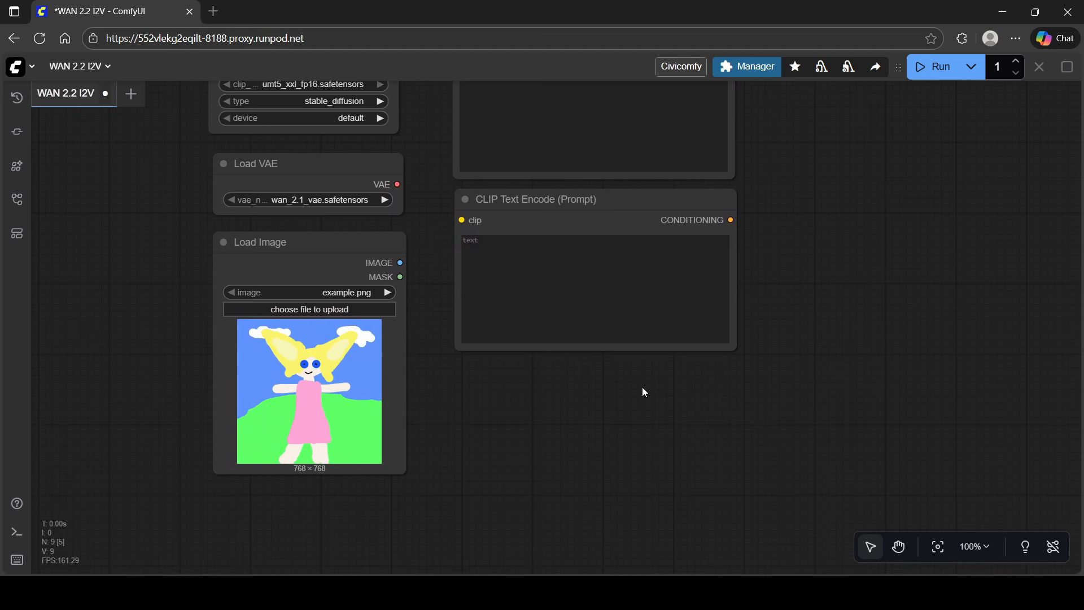
pyautogui.doubleClick(669, 366)
pyautogui.write('WANIMAGE')
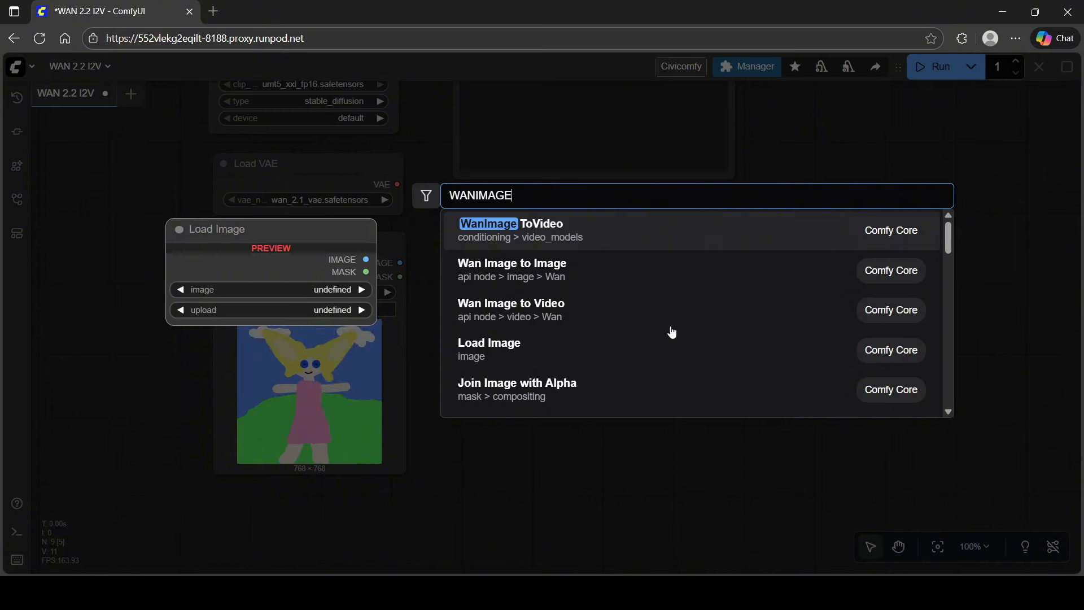
pyautogui.click(673, 225)
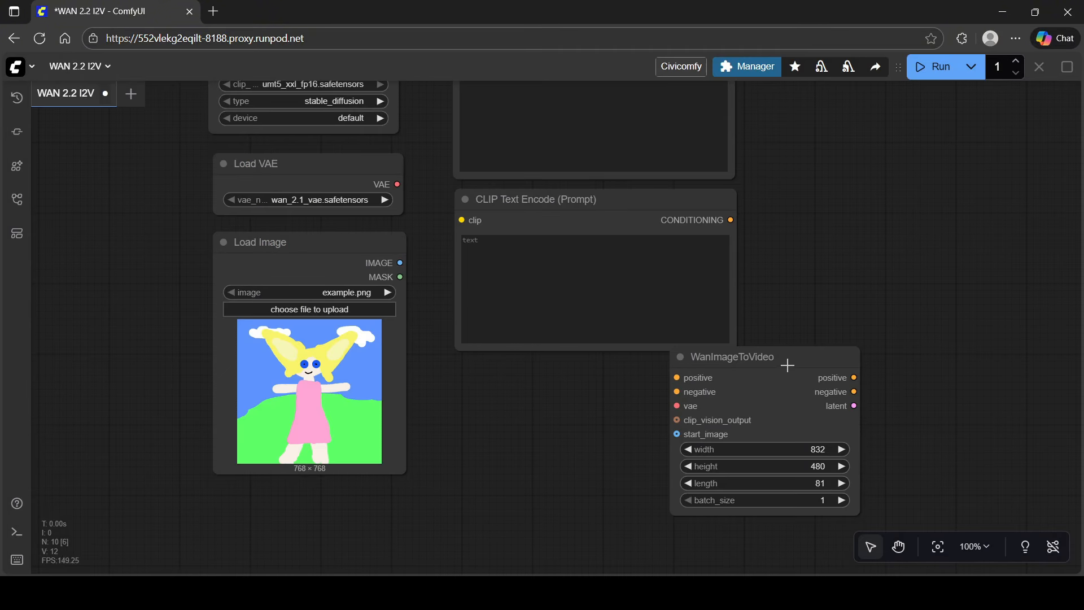
pyautogui.moveTo(787, 363); pyautogui.dragTo(572, 385)
# - Add two KSampler (Advanced) nodes, stacked in a new column to the right of the ModelSamplingSD3 and prompt nodes
pyautogui.moveTo(864, 172); pyautogui.dragTo(586, 387)
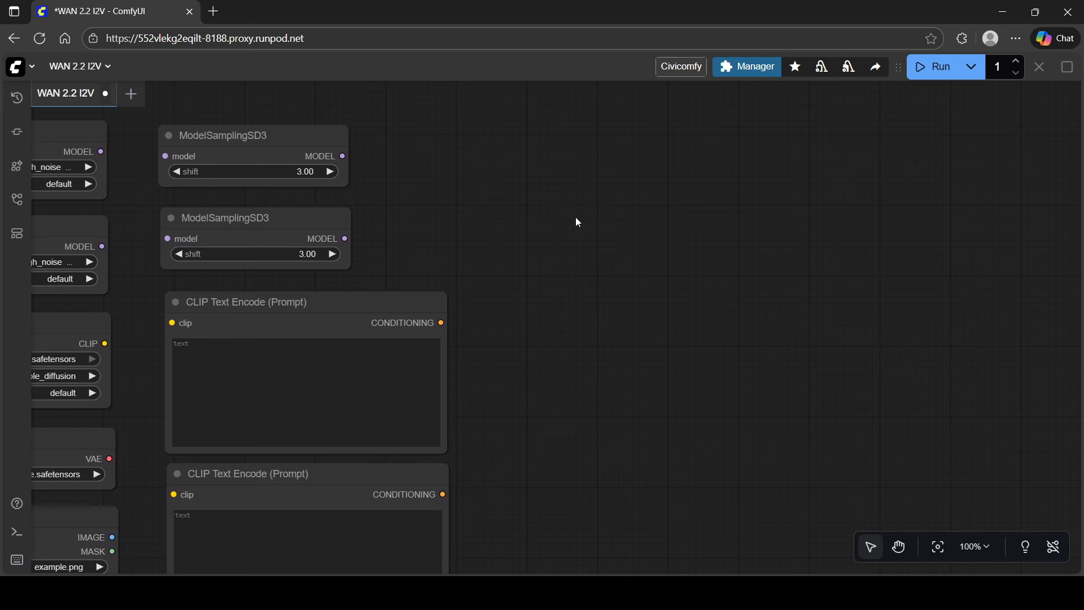
pyautogui.doubleClick(546, 159)
pyautogui.write('KSAMPL')
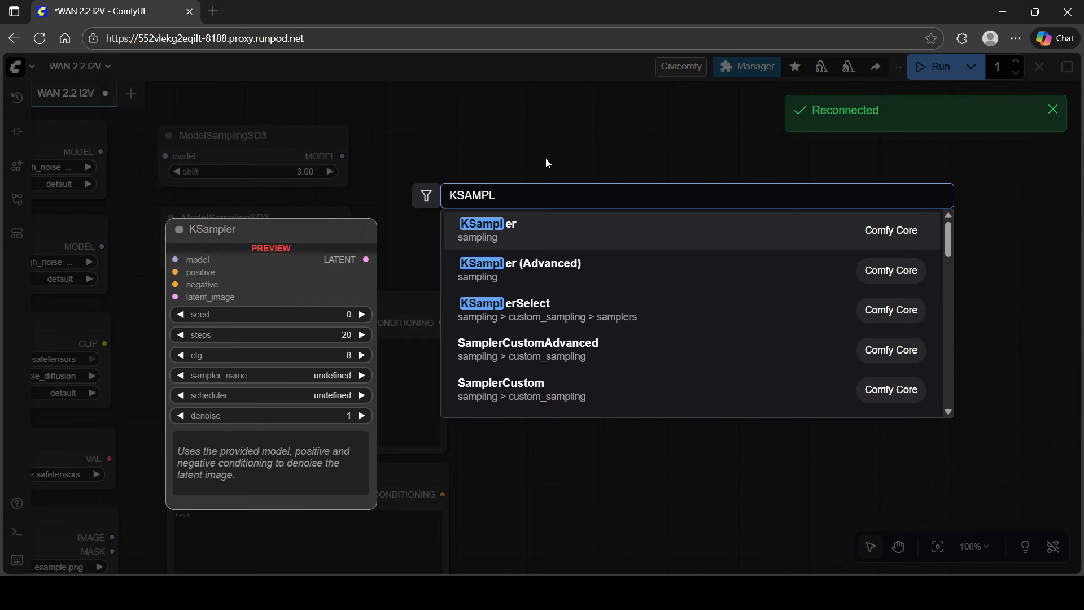
pyautogui.click(551, 273)
pyautogui.moveTo(602, 145); pyautogui.dragTo(560, 136)
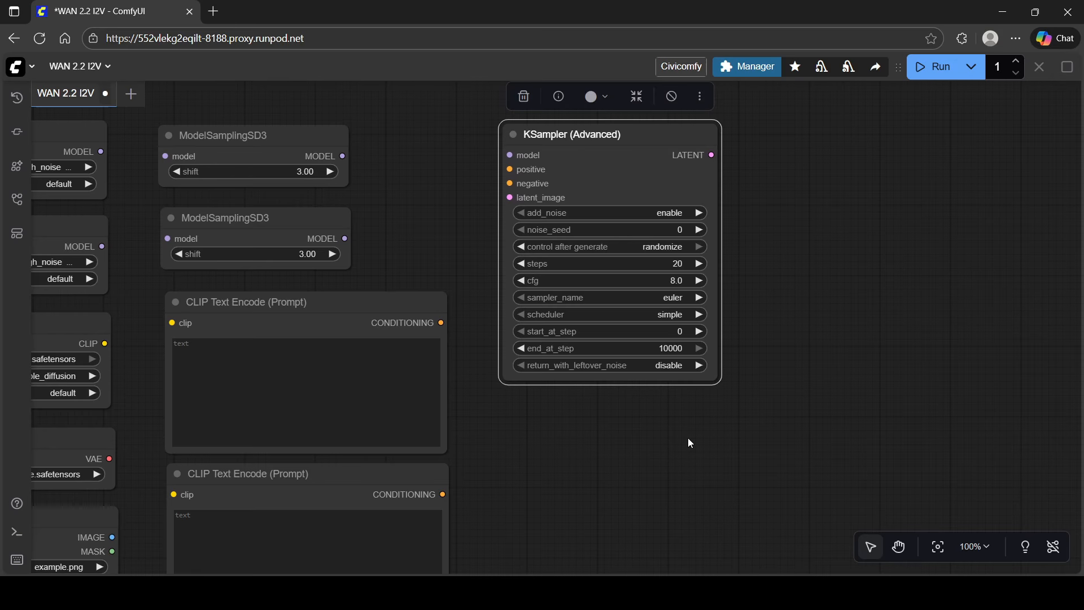
pyautogui.hotkey('ctrl', 'c')
pyautogui.hotkey('ctrl', 'v')
pyautogui.moveTo(775, 434); pyautogui.dragTo(599, 411)
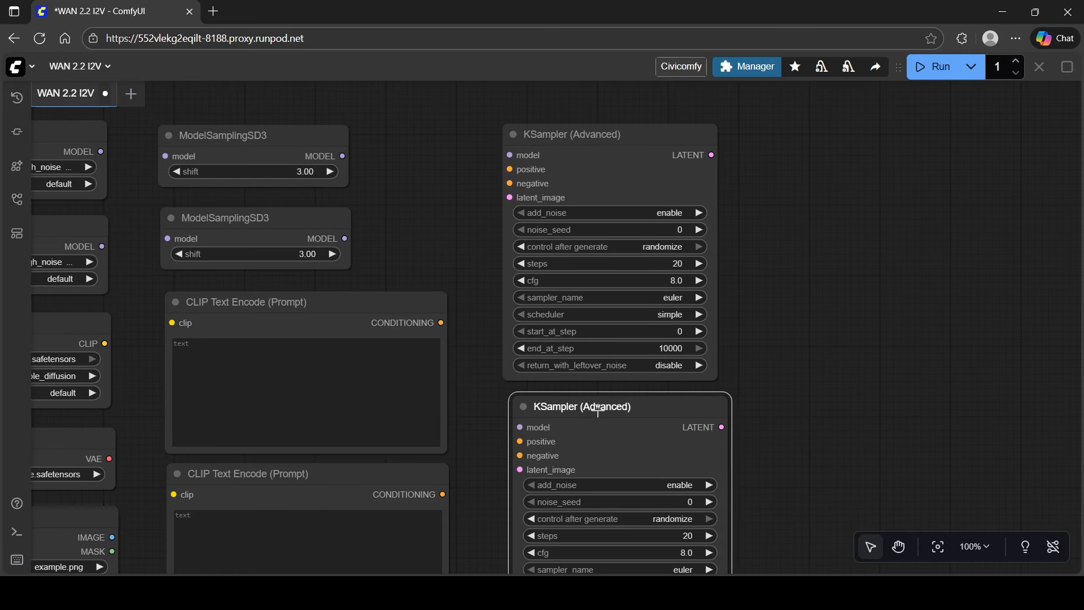
# - Add a VAE Decode node to the right of the first KSampler (Advanced) node
pyautogui.moveTo(885, 314); pyautogui.dragTo(663, 354)
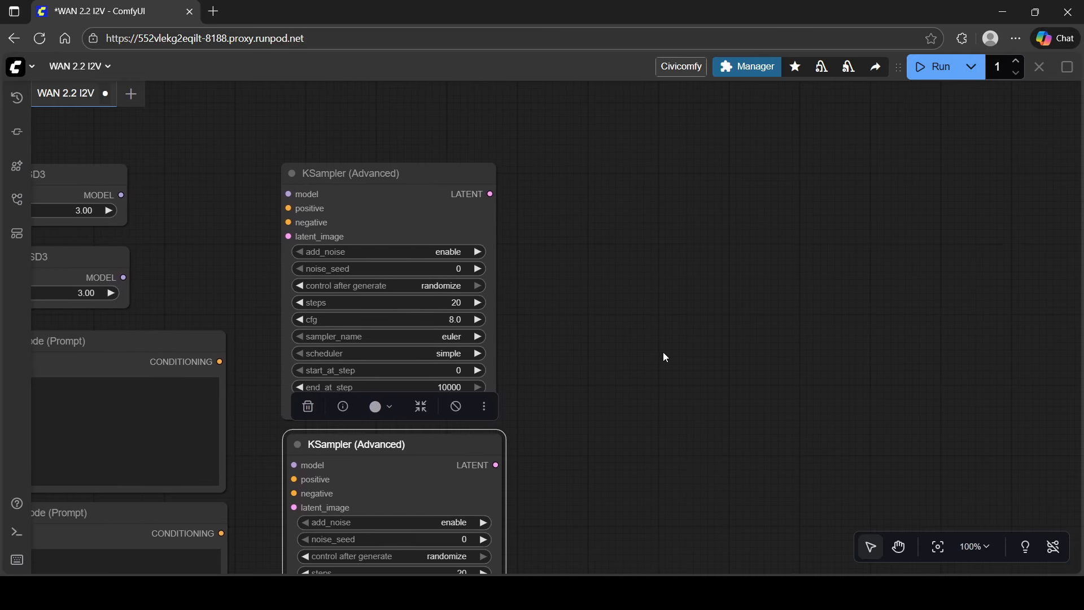
pyautogui.doubleClick(600, 178)
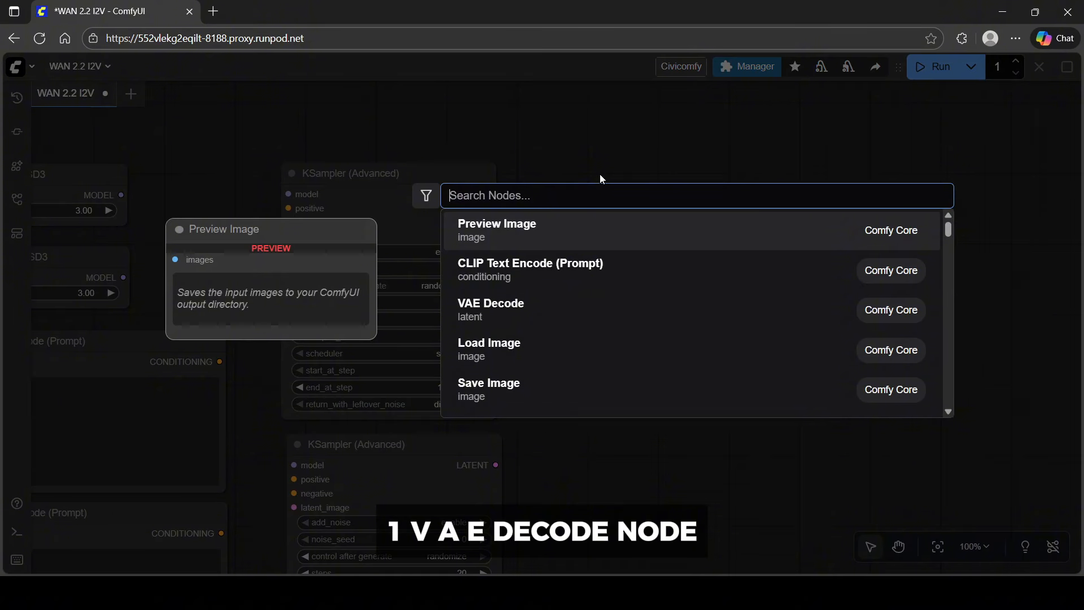
pyautogui.write('VAE')
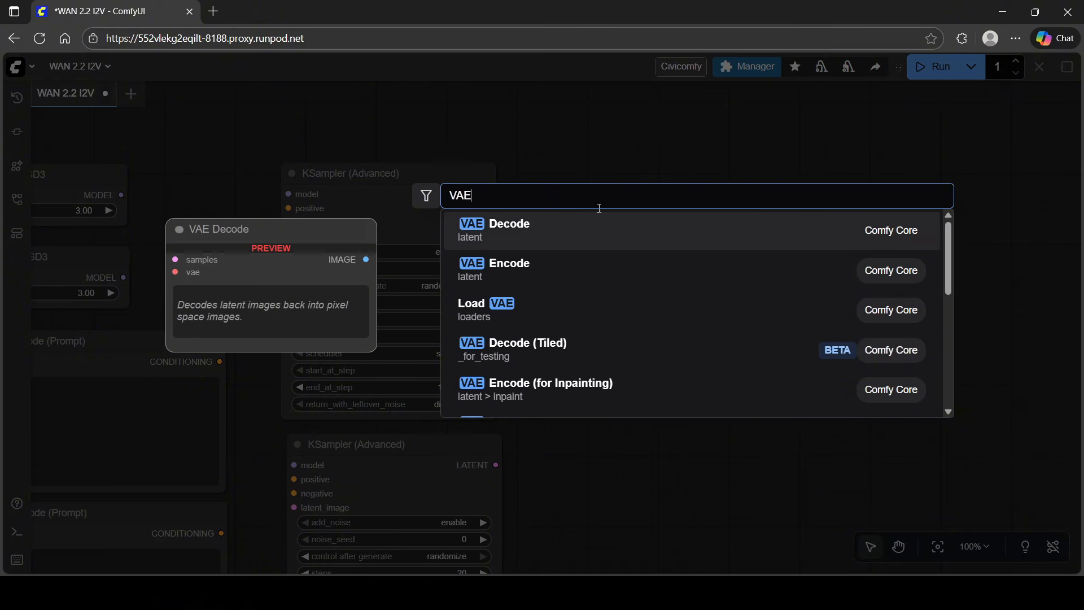
pyautogui.click(600, 230)
pyautogui.click(602, 182)
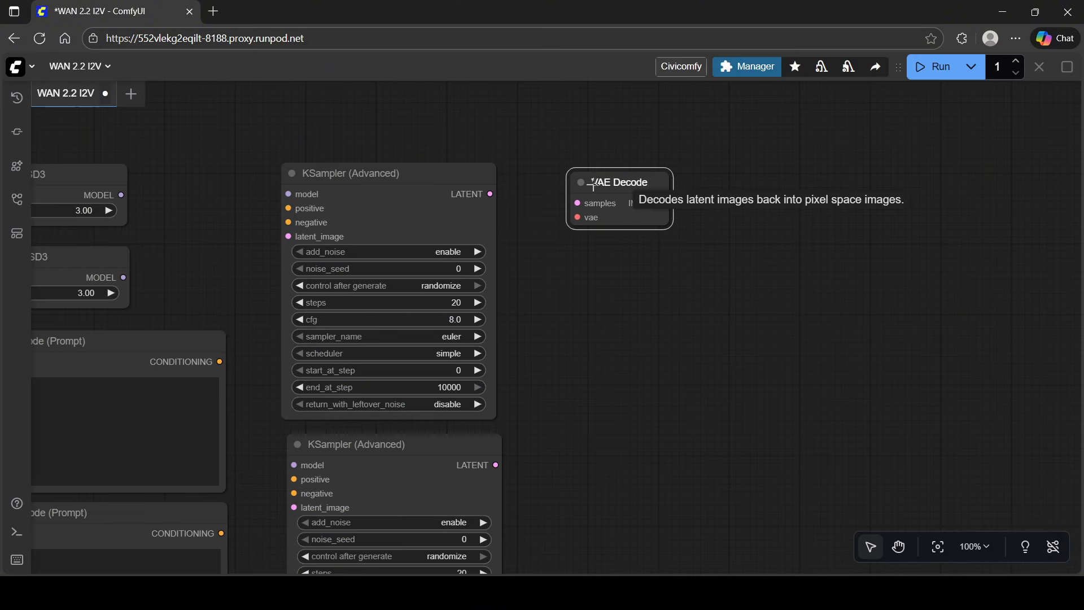
# - Add a Create Video node and place it to the right of the VAE Decode node
pyautogui.doubleClick(668, 329)
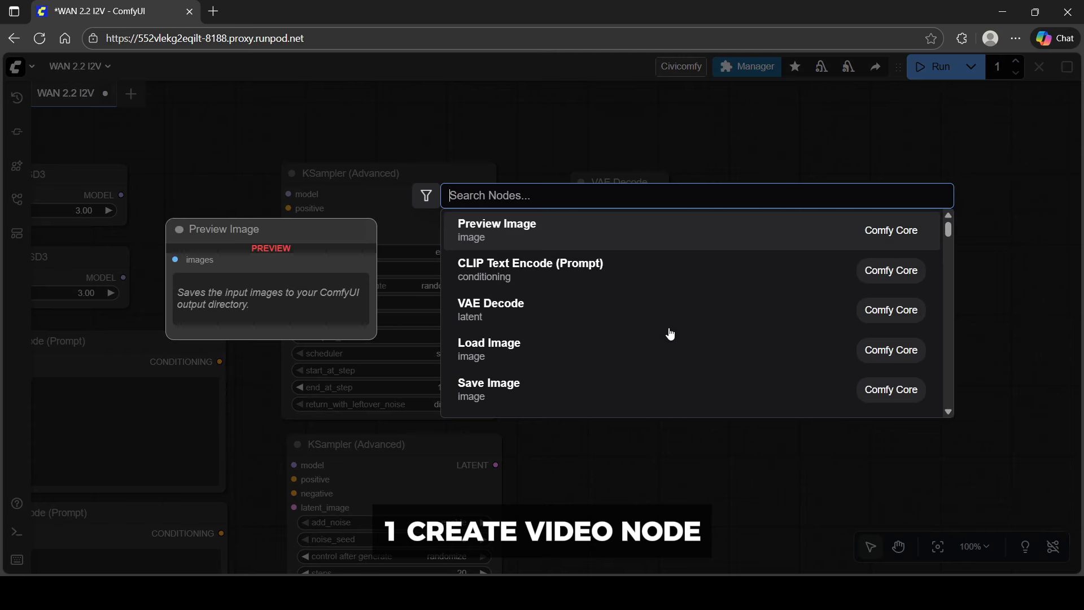
pyautogui.write('CREATE ')
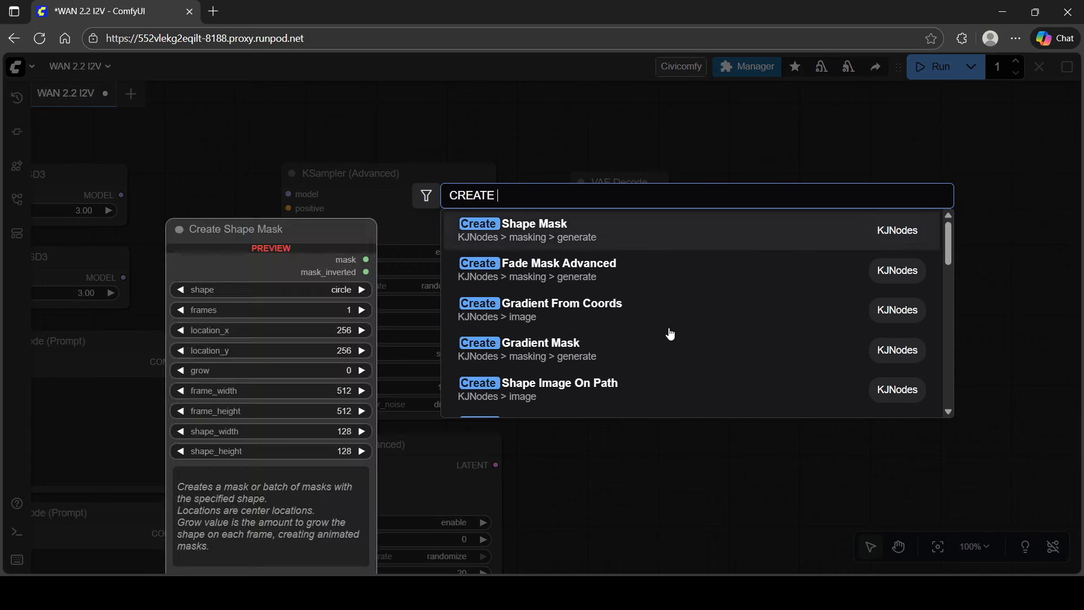
pyautogui.write('VIDEO')
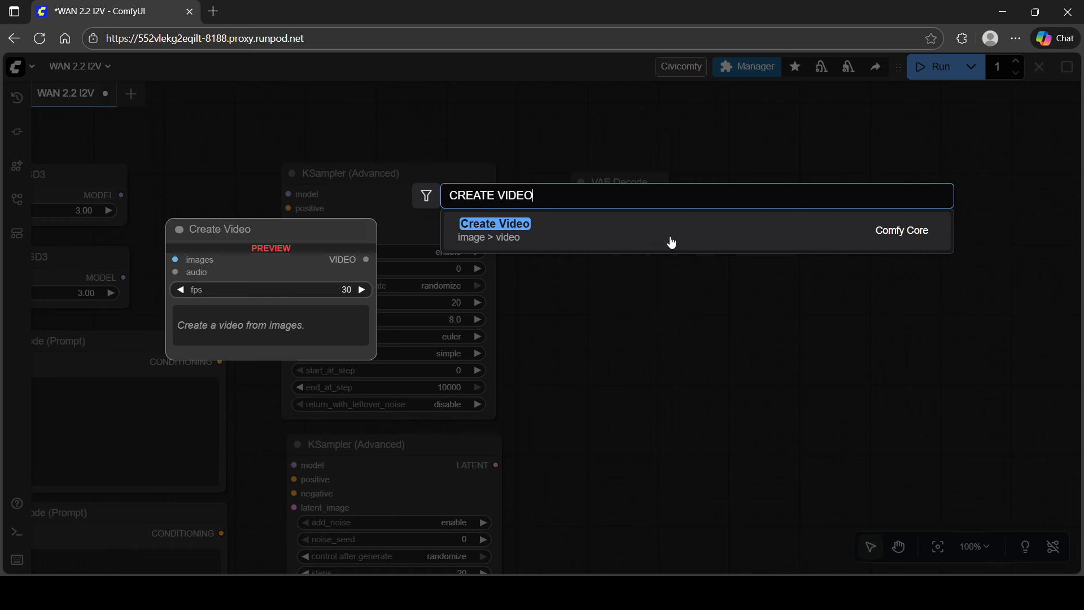
pyautogui.click(671, 240)
pyautogui.moveTo(743, 318); pyautogui.dragTo(782, 185)
# - Add a Save Video node below the VAE Decode and Create Video nodes
pyautogui.doubleClick(613, 317)
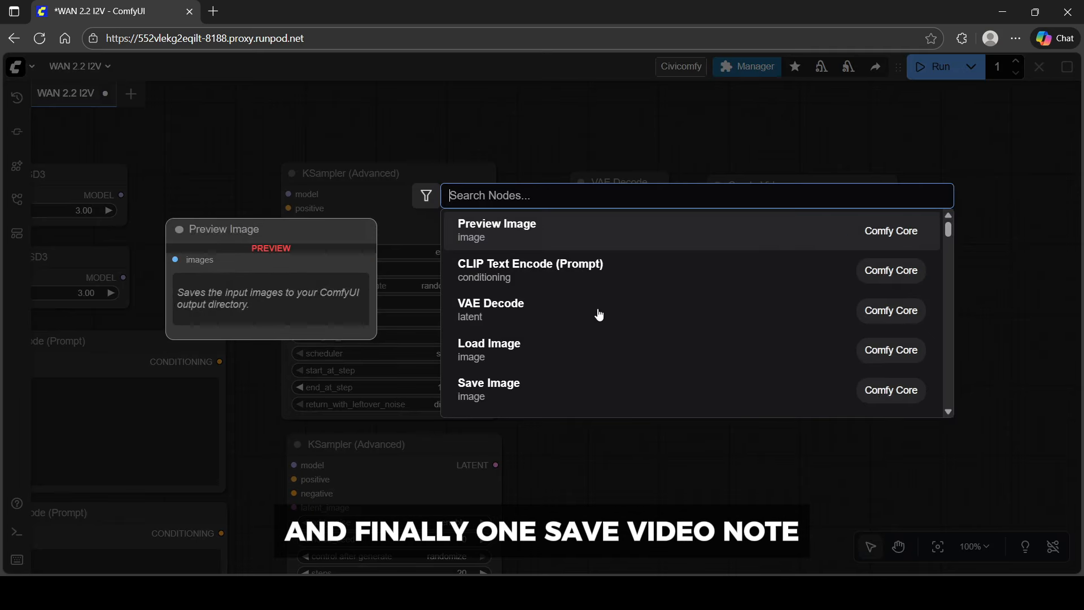
pyautogui.write('SAVE VIDEO')
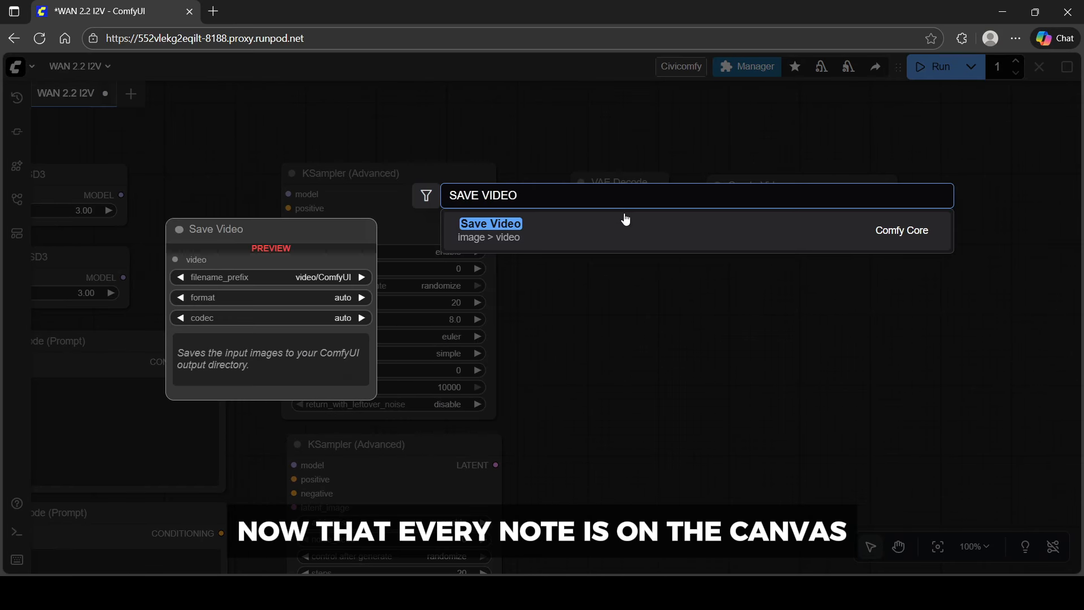
pyautogui.click(632, 224)
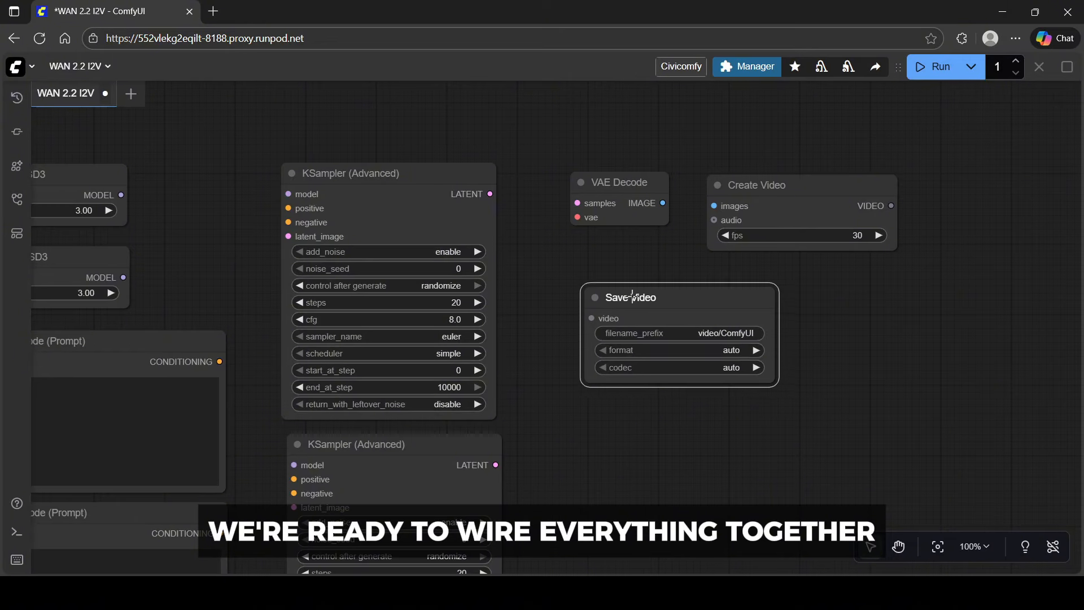
pyautogui.click(876, 367)
# - Connect each Load Diffusion Model to its adjacent ModelSamplingSD3 node, and Load CLIP to both CLIP Text Encode (Prompt) nodes
pyautogui.scroll(-2, 564, 317)
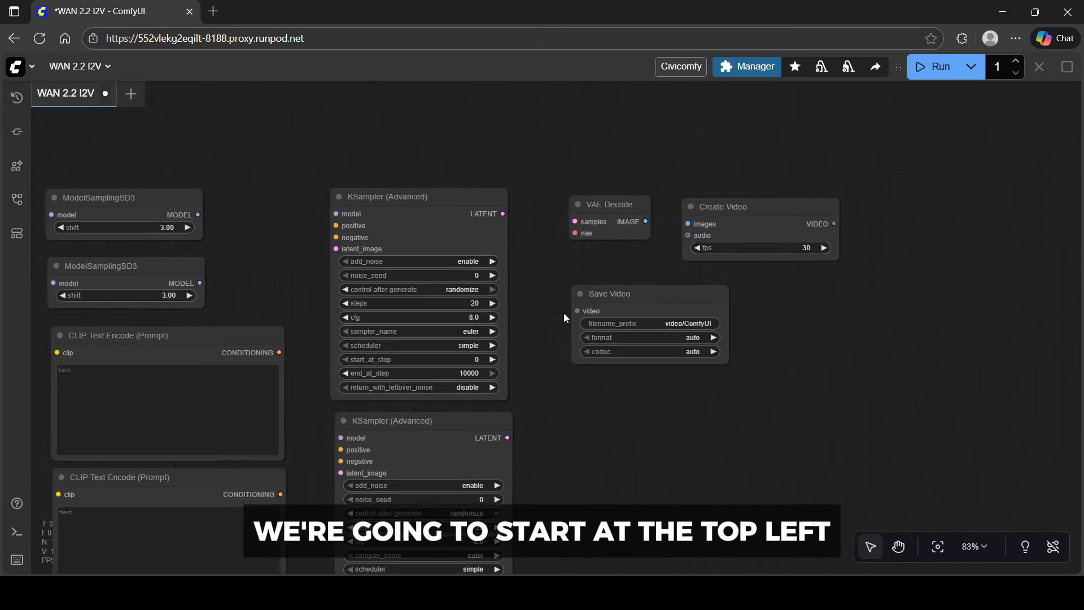
pyautogui.scroll(-3, 563, 314)
pyautogui.moveTo(600, 438); pyautogui.dragTo(738, 337)
pyautogui.scroll(1, 281, 112)
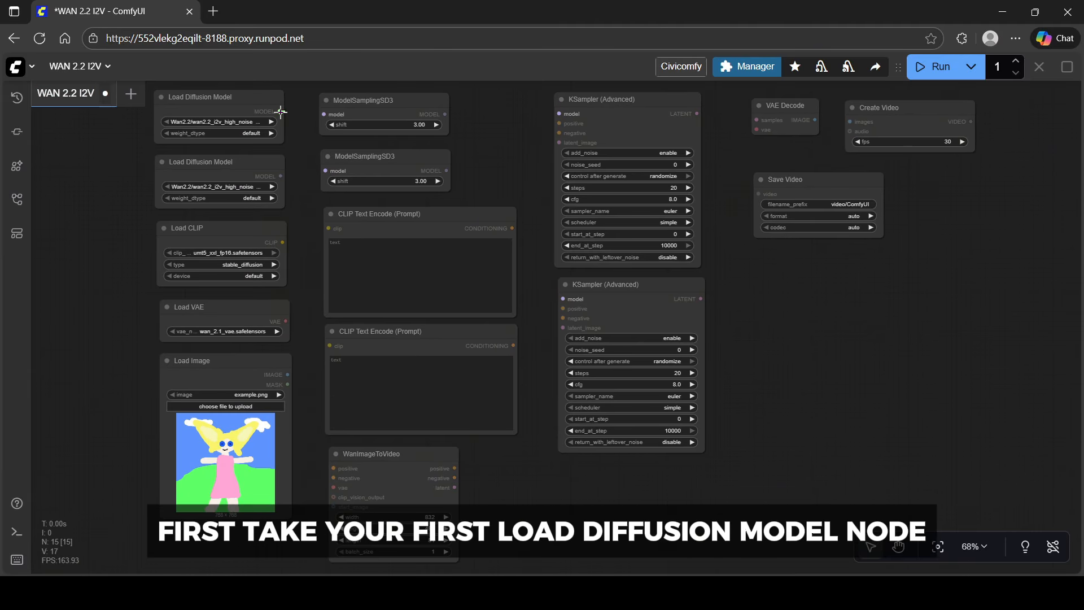
pyautogui.moveTo(280, 111); pyautogui.dragTo(332, 112)
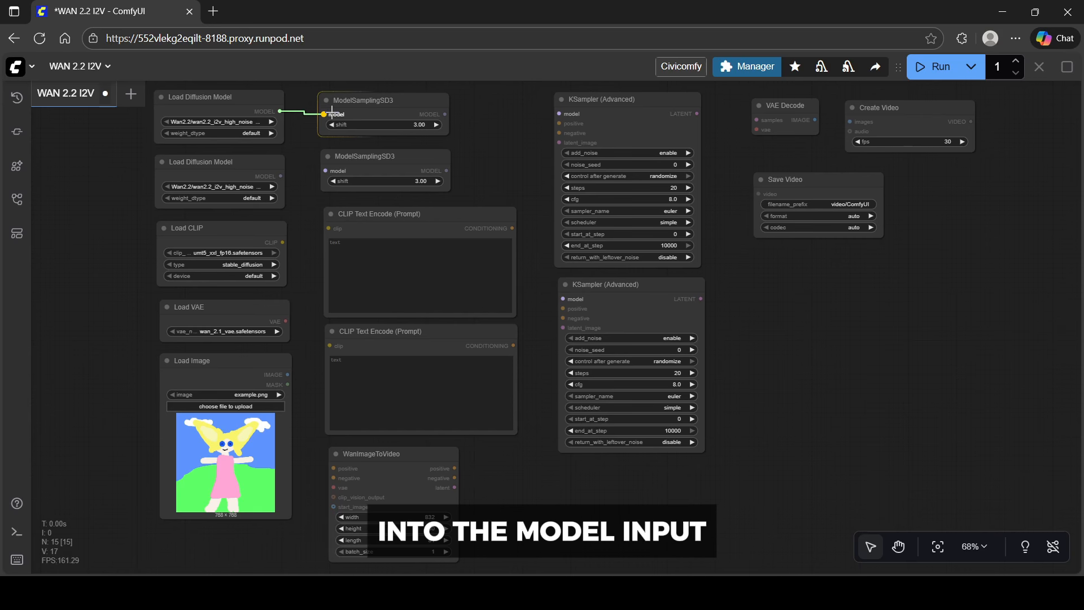
pyautogui.moveTo(332, 111); pyautogui.dragTo(332, 112)
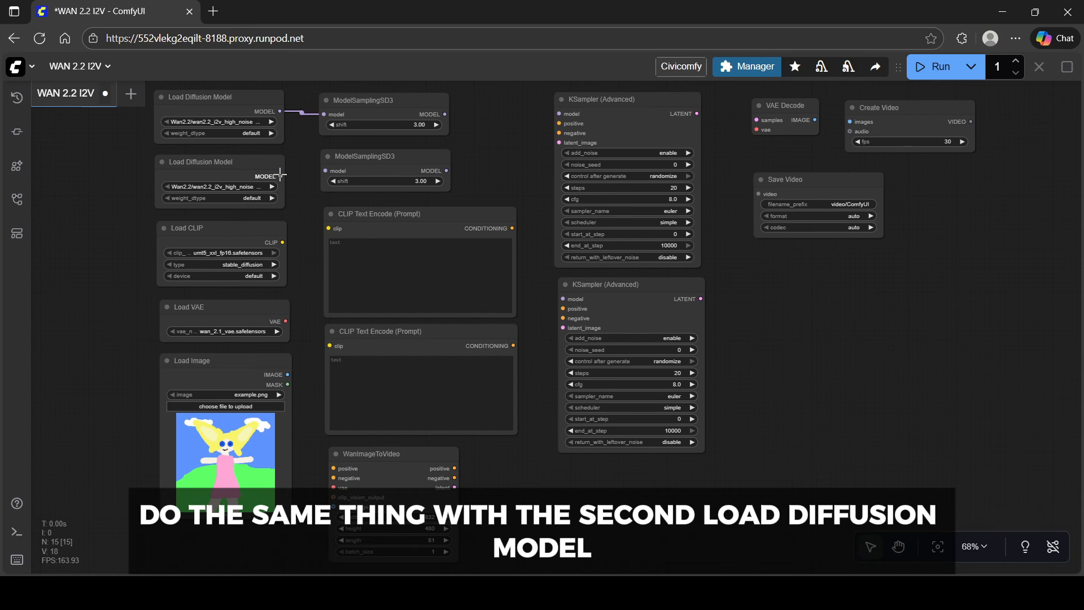
pyautogui.moveTo(281, 176); pyautogui.dragTo(325, 169)
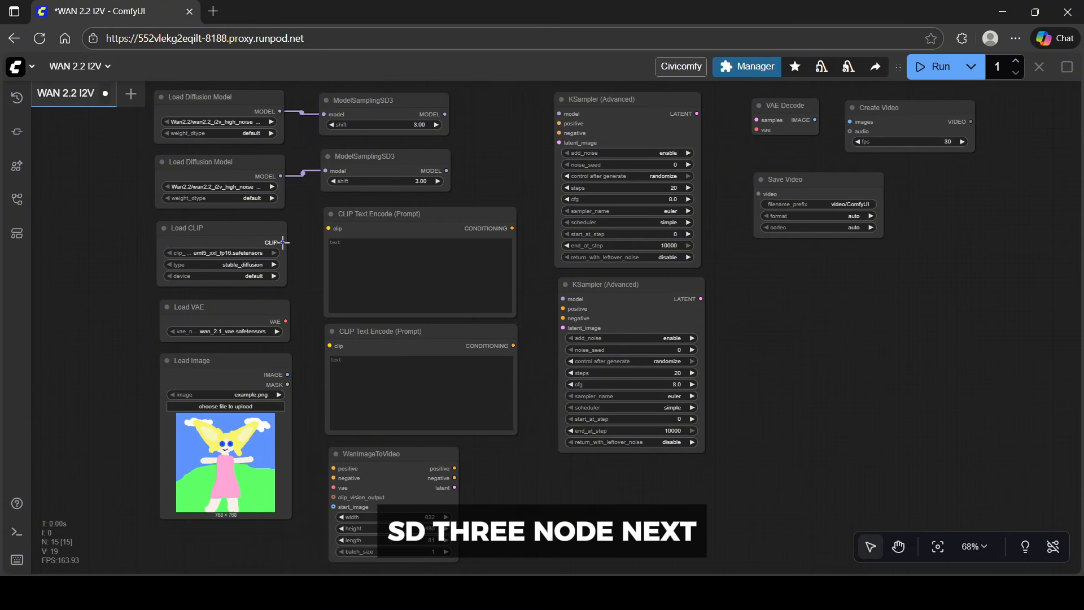
pyautogui.moveTo(283, 242)
pyautogui.mouseDown()
pyautogui.moveTo(330, 228)
pyautogui.moveTo(284, 243)
pyautogui.mouseUp()
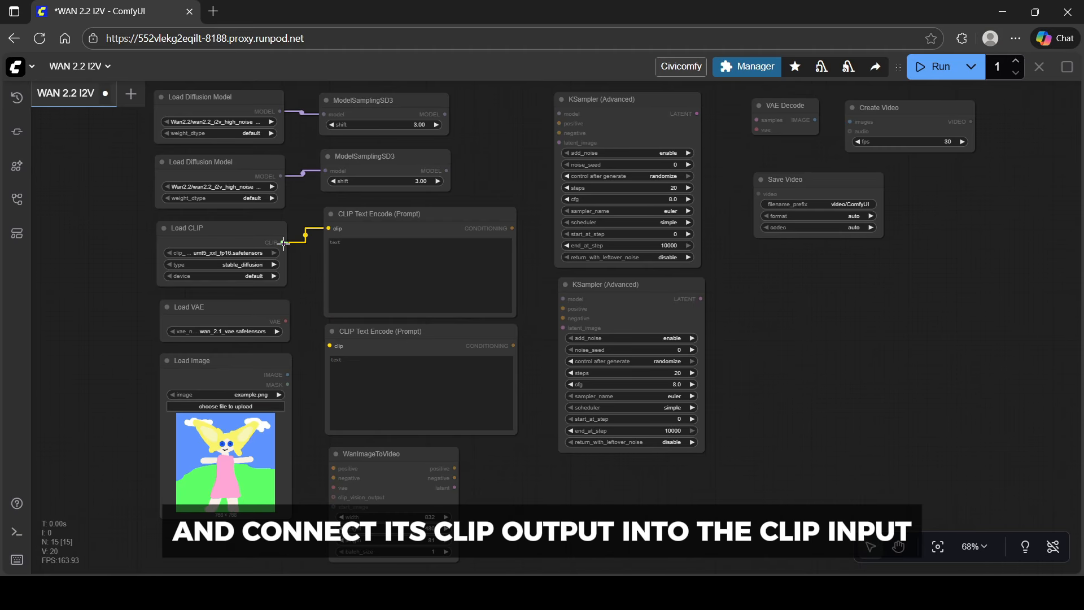
# - Connect Load VAE to the vae inputs of WanImageToVideo and VAE Decode, and Load Image's IMAGE output to WanImageToVideo's start_image
pyautogui.moveTo(311, 316); pyautogui.dragTo(336, 489)
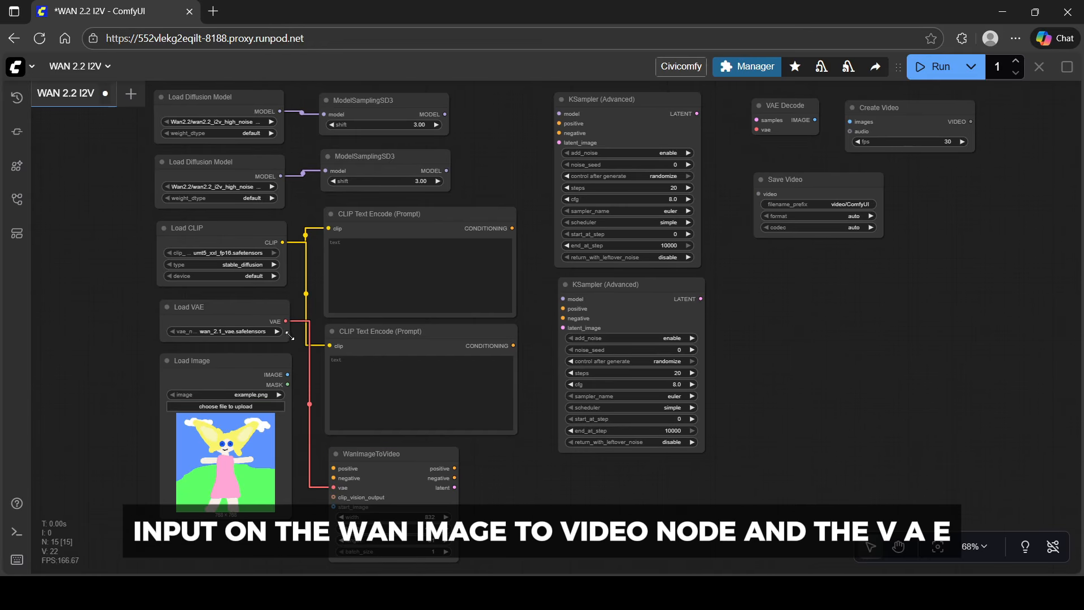
pyautogui.moveTo(286, 321); pyautogui.dragTo(757, 129)
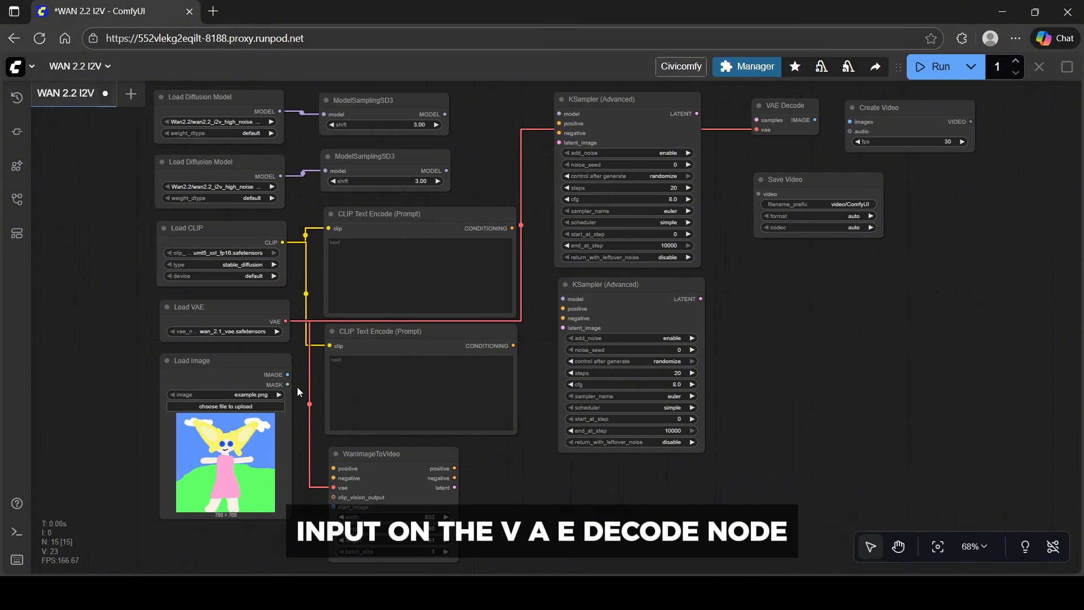
pyautogui.moveTo(287, 374); pyautogui.dragTo(334, 503)
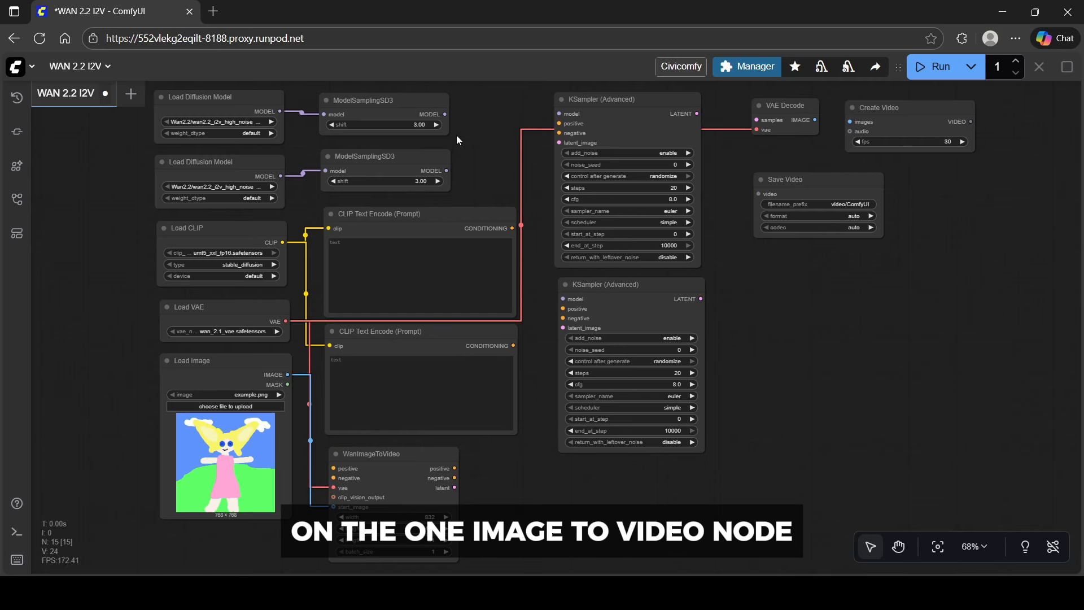
# - Connect the first ModelSamplingSD3 to the first KSampler (Advanced) model input and the second ModelSamplingSD3 to the second one
pyautogui.moveTo(447, 114); pyautogui.dragTo(556, 114)
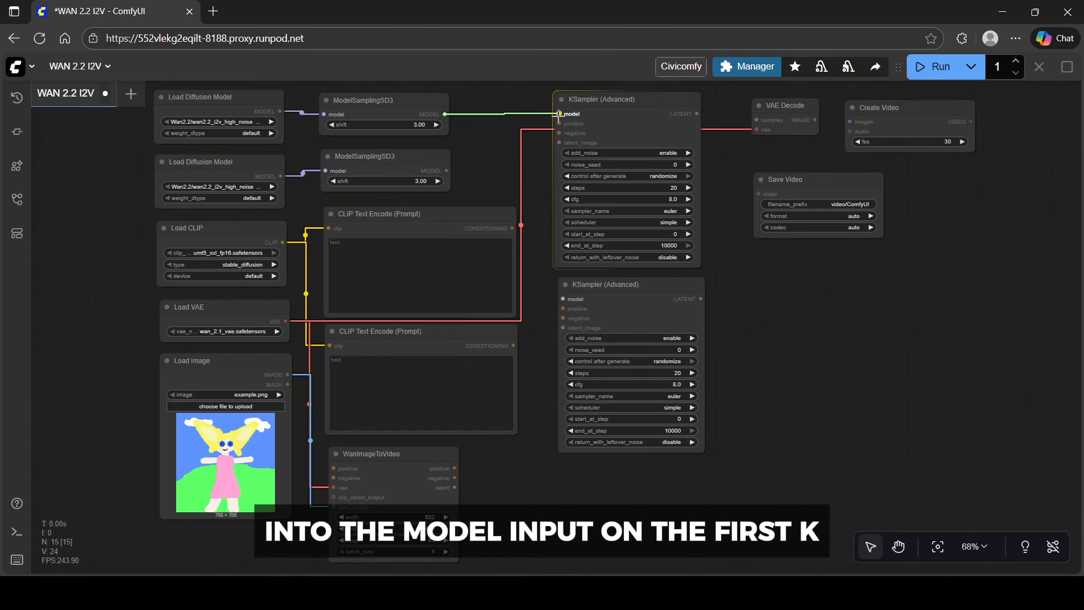
pyautogui.moveTo(558, 114); pyautogui.dragTo(558, 114)
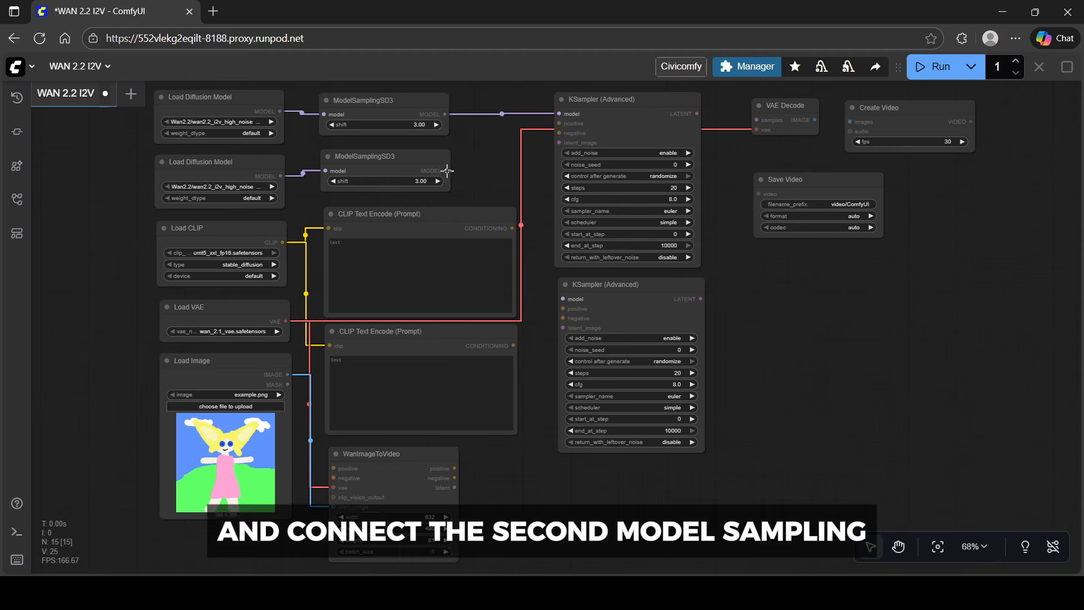
pyautogui.moveTo(447, 171); pyautogui.dragTo(563, 298)
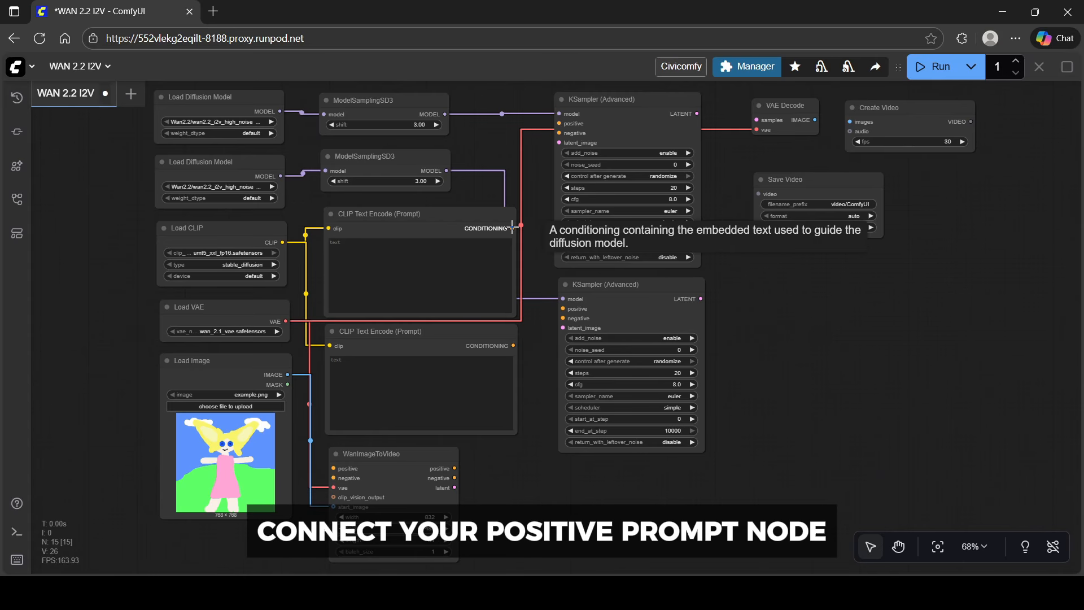
# - Connect the upper and lower prompt nodes to WanImageToVideo's positive and negative inputs, and its positive and negative outputs to both KSampler (Advanced) nodes
pyautogui.moveTo(512, 227); pyautogui.dragTo(331, 459)
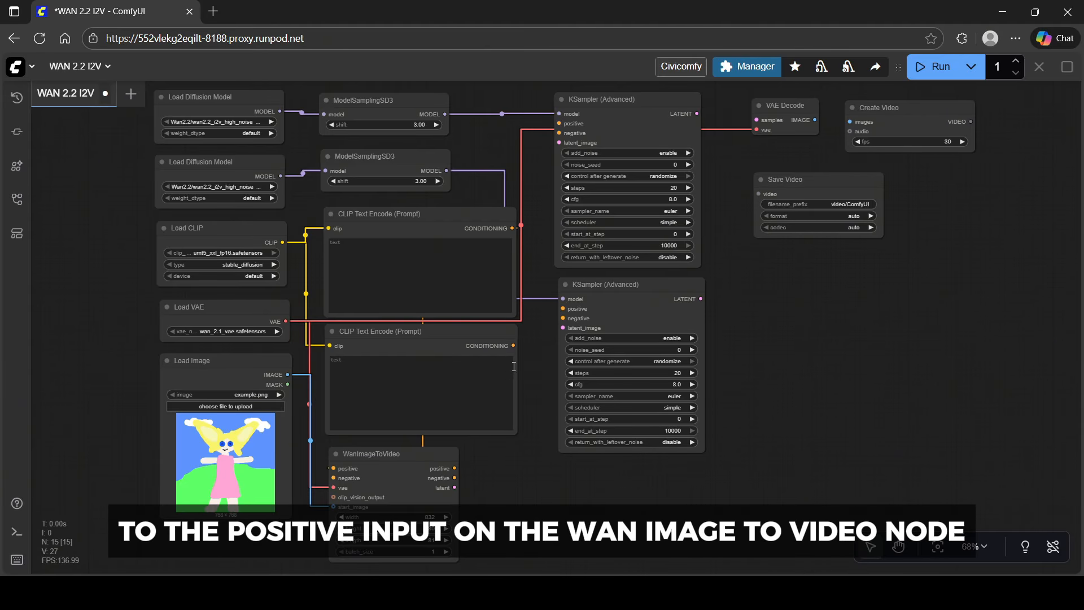
pyautogui.moveTo(513, 346); pyautogui.dragTo(339, 474)
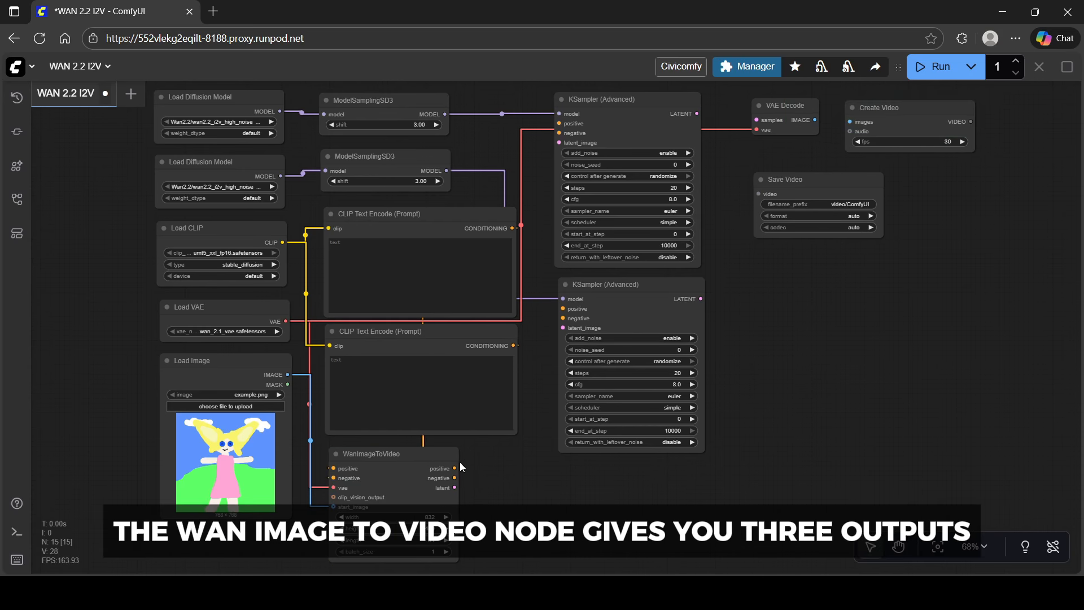
pyautogui.moveTo(454, 468); pyautogui.dragTo(560, 124)
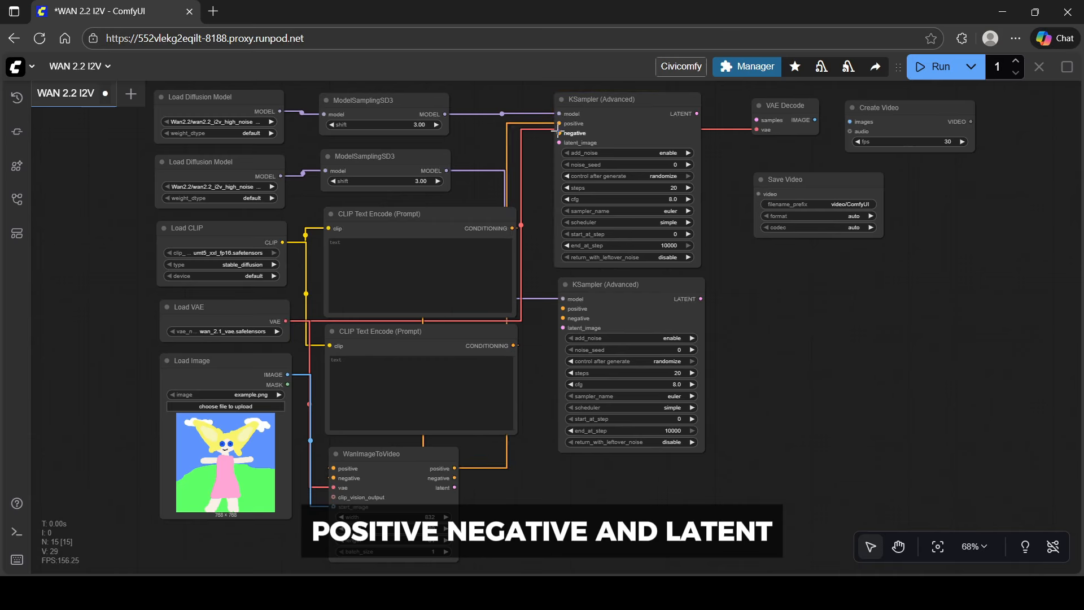
pyautogui.moveTo(454, 468); pyautogui.dragTo(567, 308)
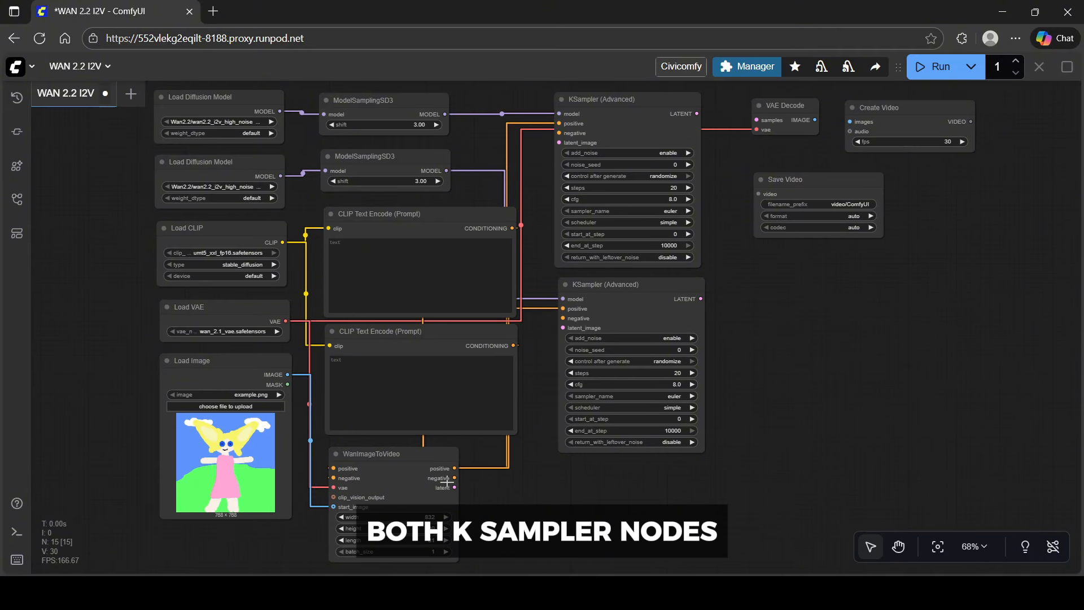
pyautogui.moveTo(454, 477); pyautogui.dragTo(560, 133)
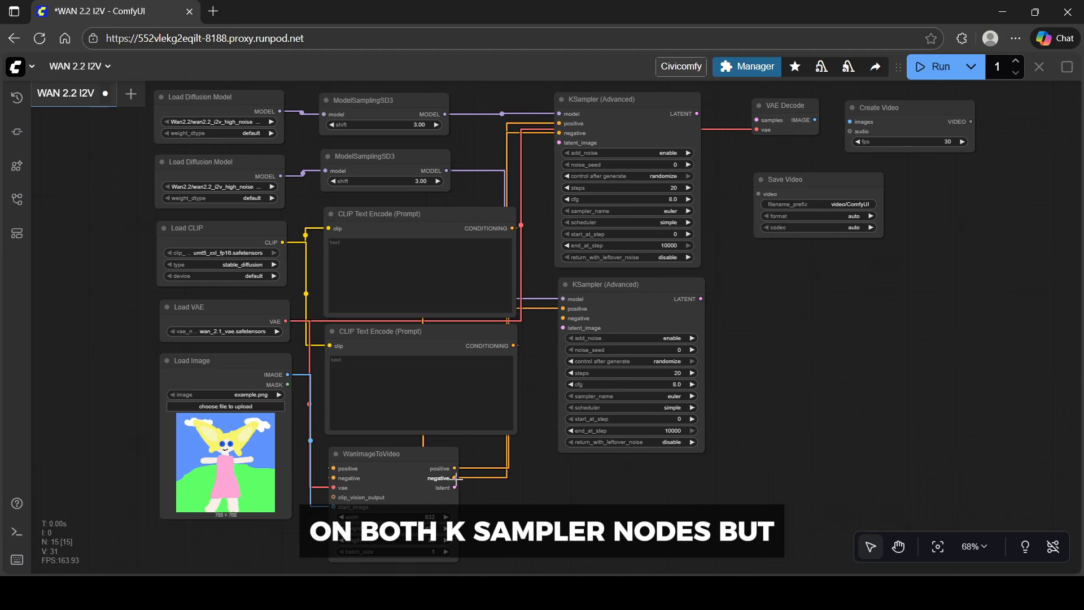
pyautogui.moveTo(454, 477); pyautogui.dragTo(567, 318)
# - Chain WanImageToVideo's latent output through the first and second KSampler (Advanced), VAE Decode and Create Video into Save Video
pyautogui.moveTo(454, 488); pyautogui.dragTo(562, 148)
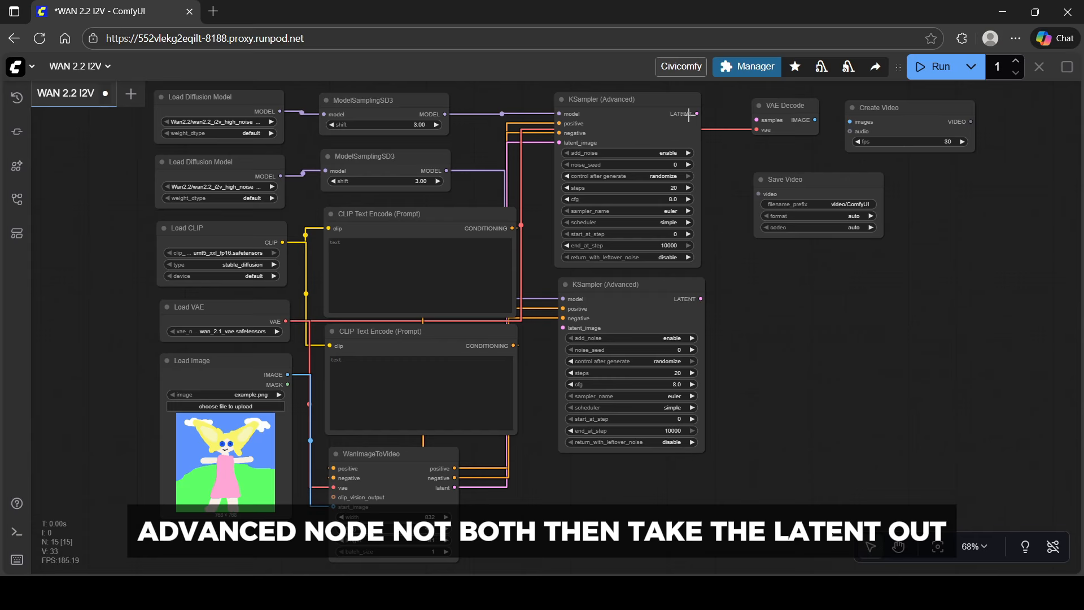
pyautogui.moveTo(697, 113); pyautogui.dragTo(564, 329)
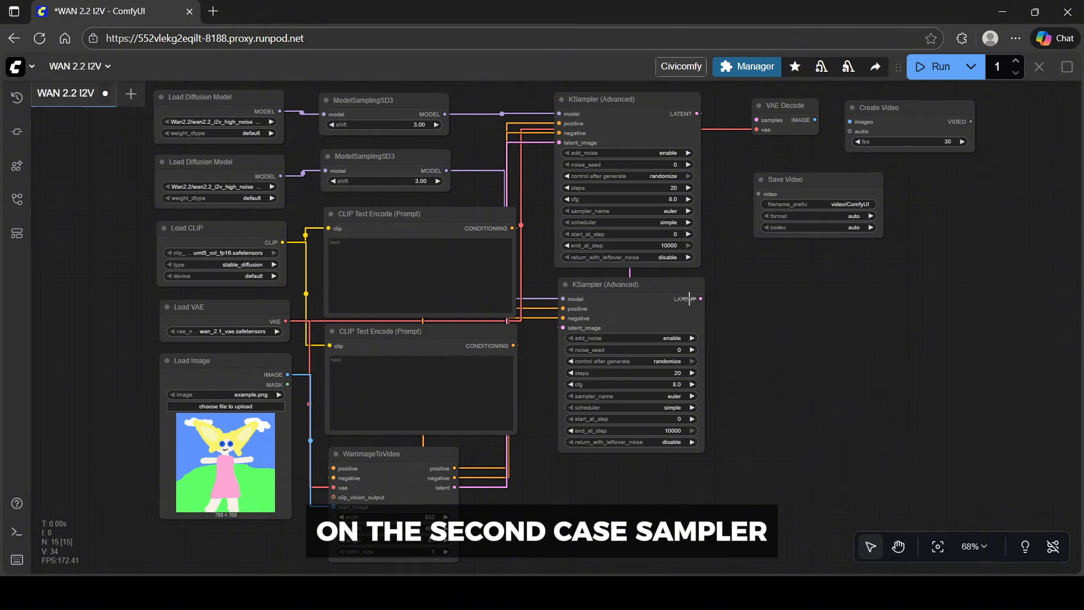
pyautogui.moveTo(701, 298); pyautogui.dragTo(850, 122)
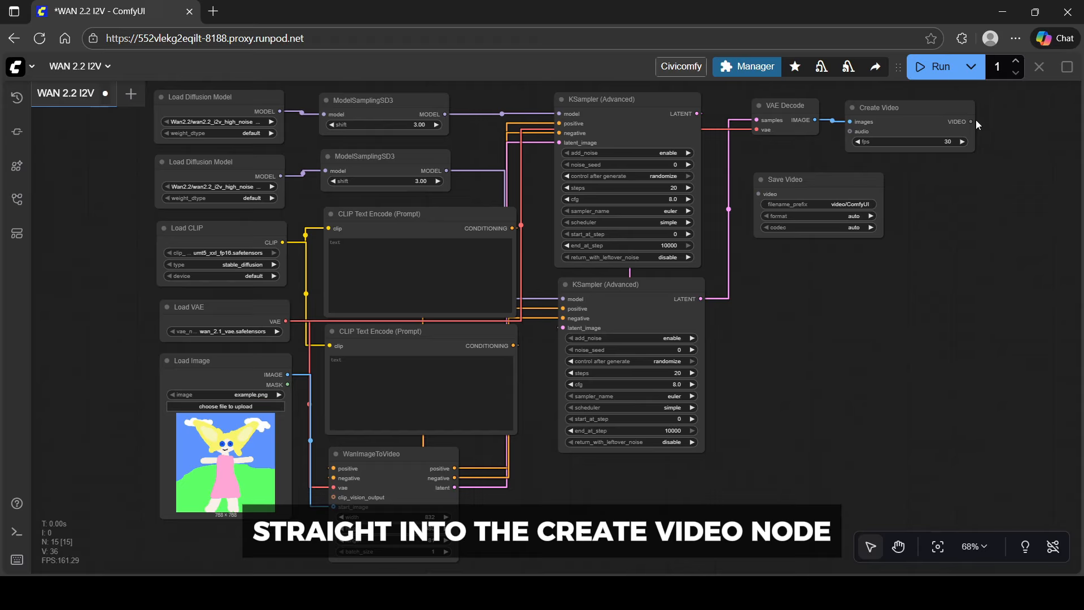
pyautogui.moveTo(971, 121); pyautogui.dragTo(803, 194)
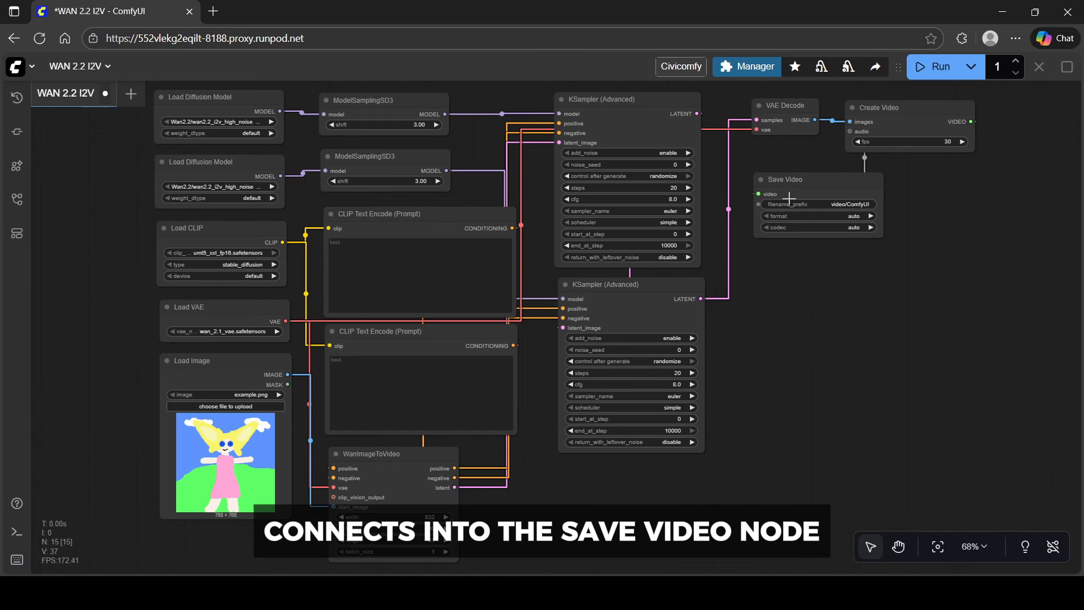
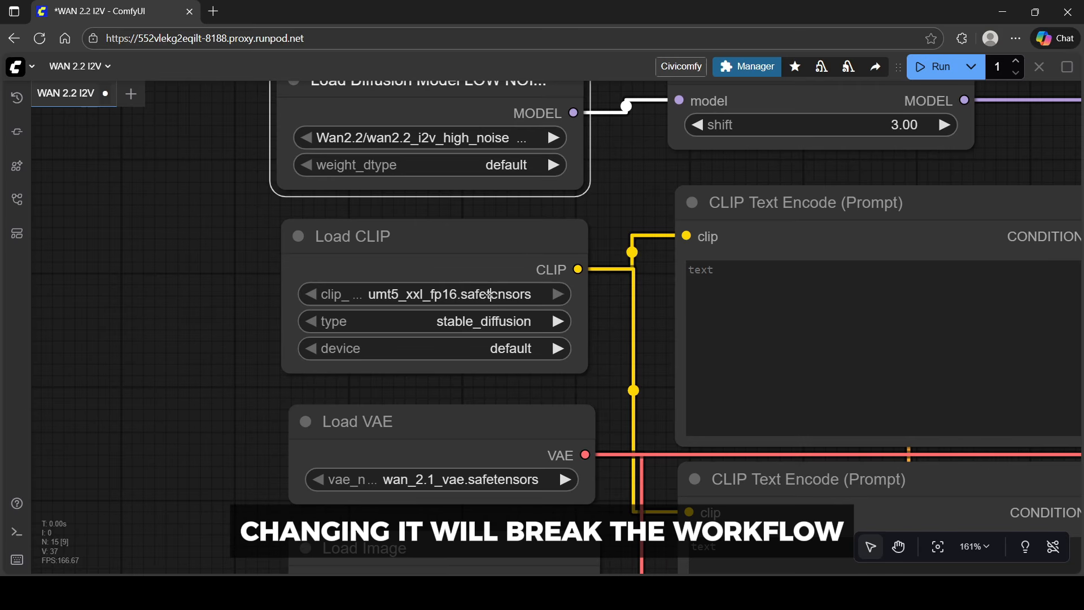
# - Set the Load CLIP type to wan and select wan_2.1_vae.safetensors in the Load VAE node
pyautogui.click(486, 323)
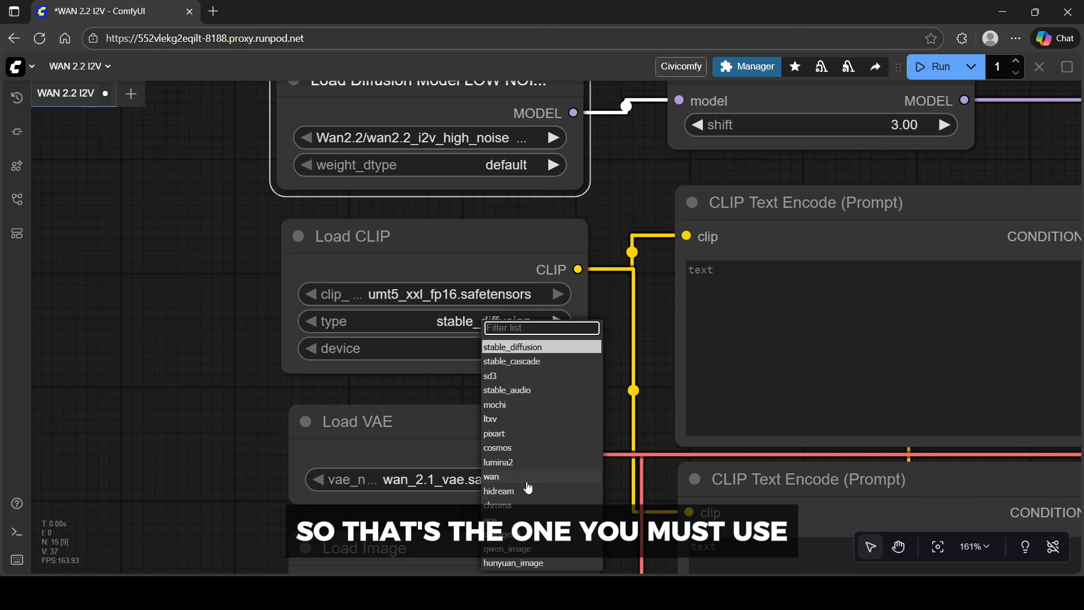
pyautogui.click(491, 476)
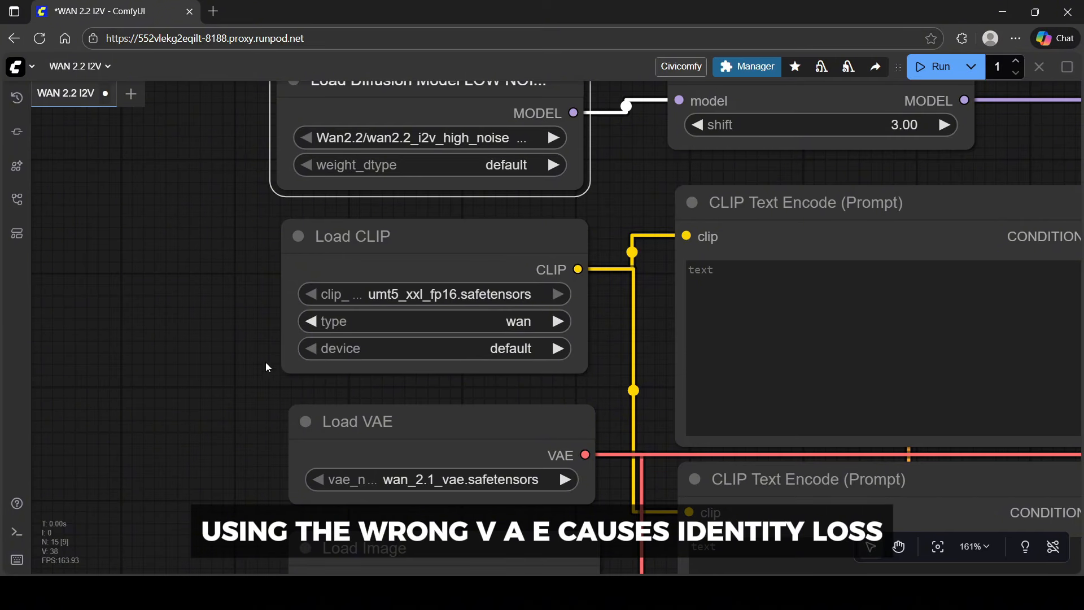
pyautogui.click(215, 321)
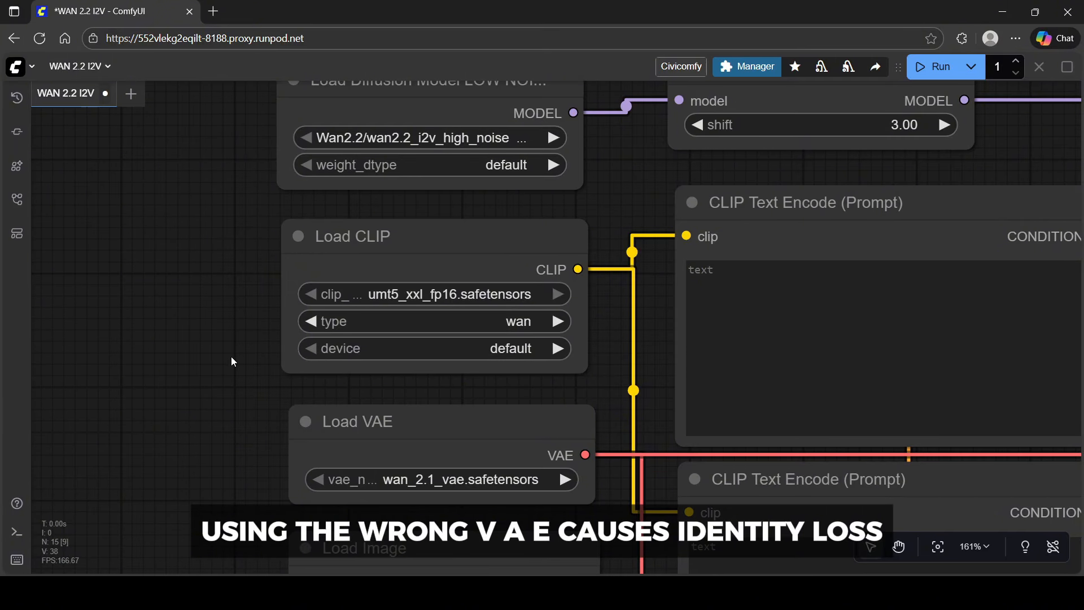
pyautogui.moveTo(235, 404); pyautogui.dragTo(237, 224)
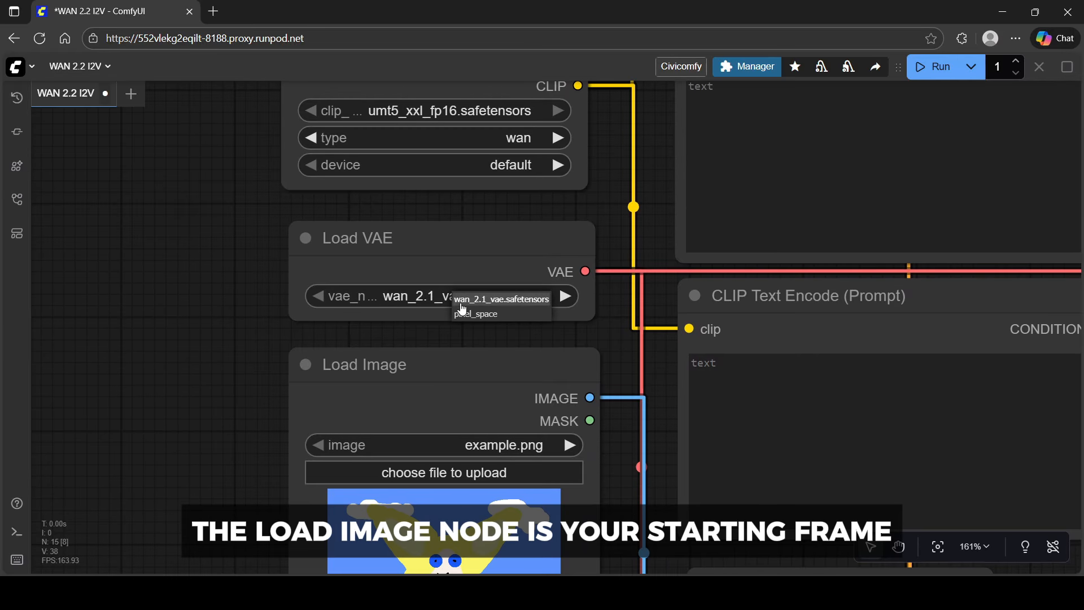
pyautogui.click(470, 299)
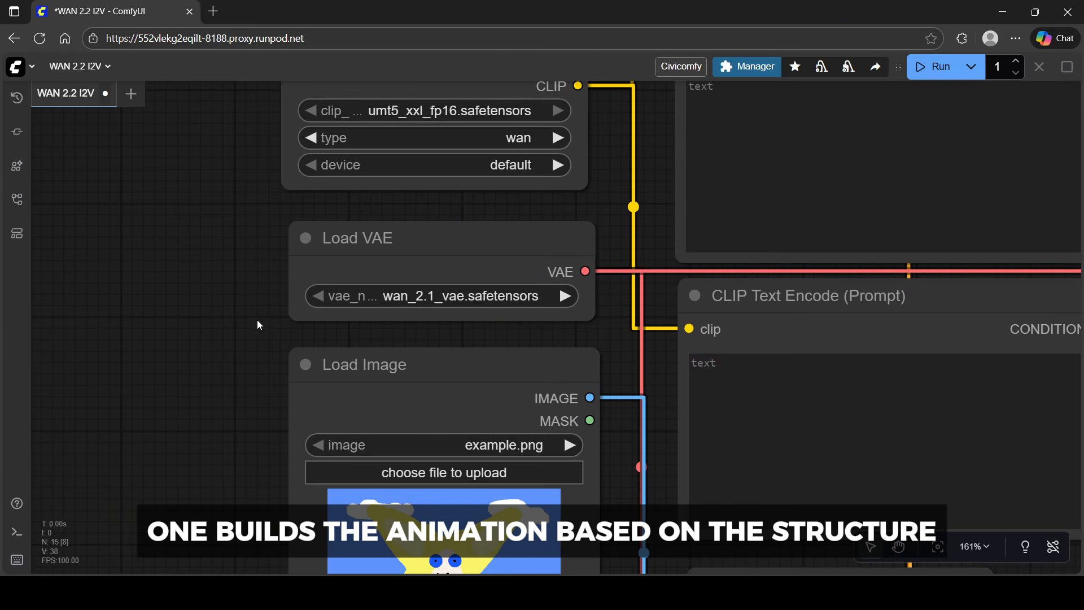
pyautogui.scroll(-1, 219, 317)
pyautogui.moveTo(221, 390); pyautogui.dragTo(218, 222)
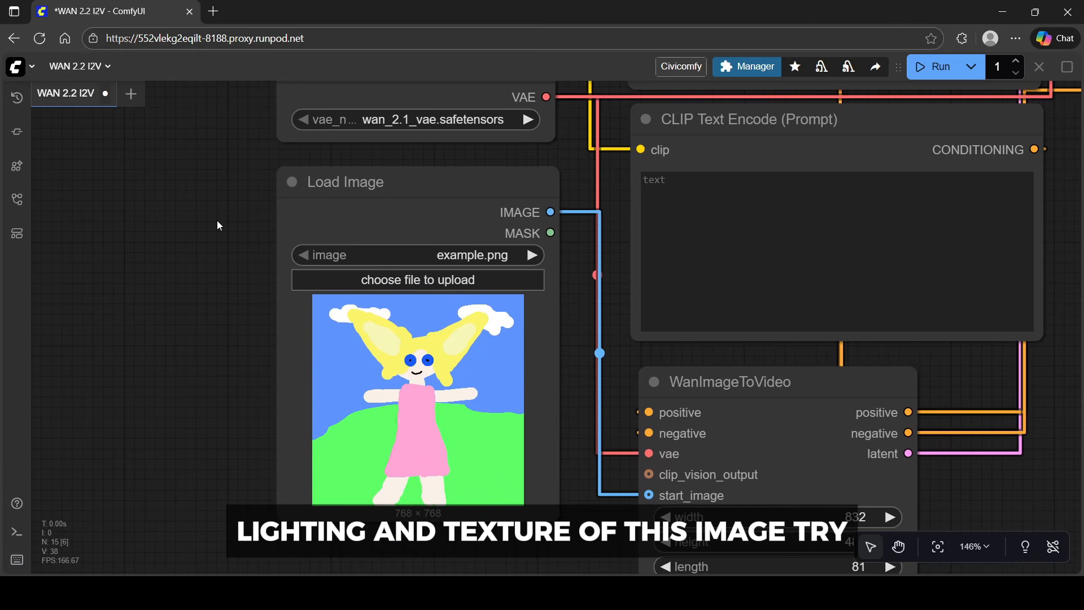
pyautogui.scroll(-4, 217, 221)
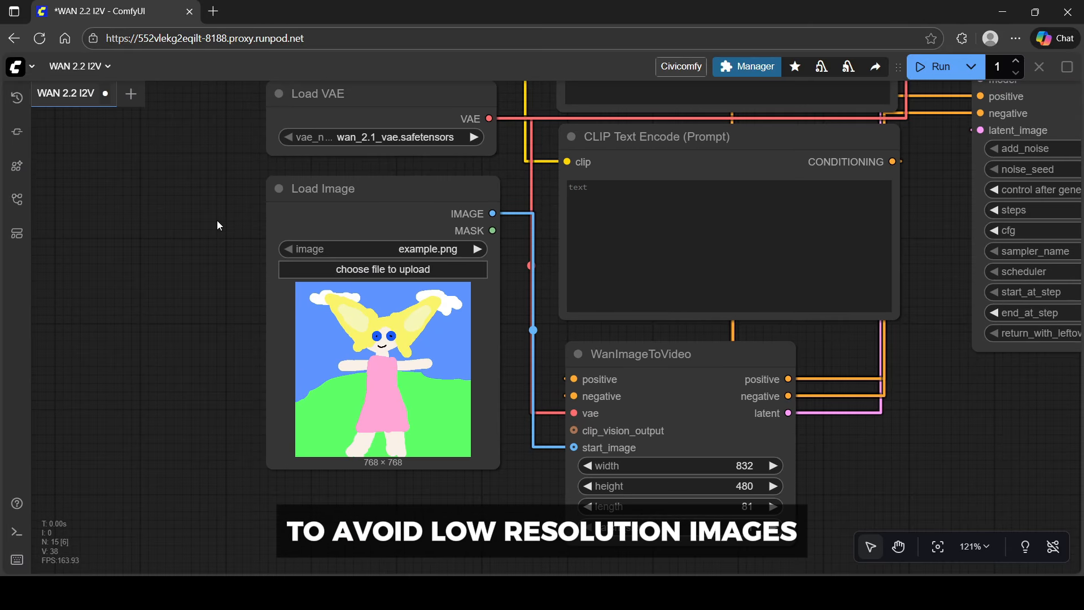
# - Rename the upper ModelSamplingSD3 node as "ModelSamplingSD3 HIGH NOISE"
pyautogui.scroll(-1, 219, 227)
pyautogui.moveTo(203, 161); pyautogui.dragTo(133, 401)
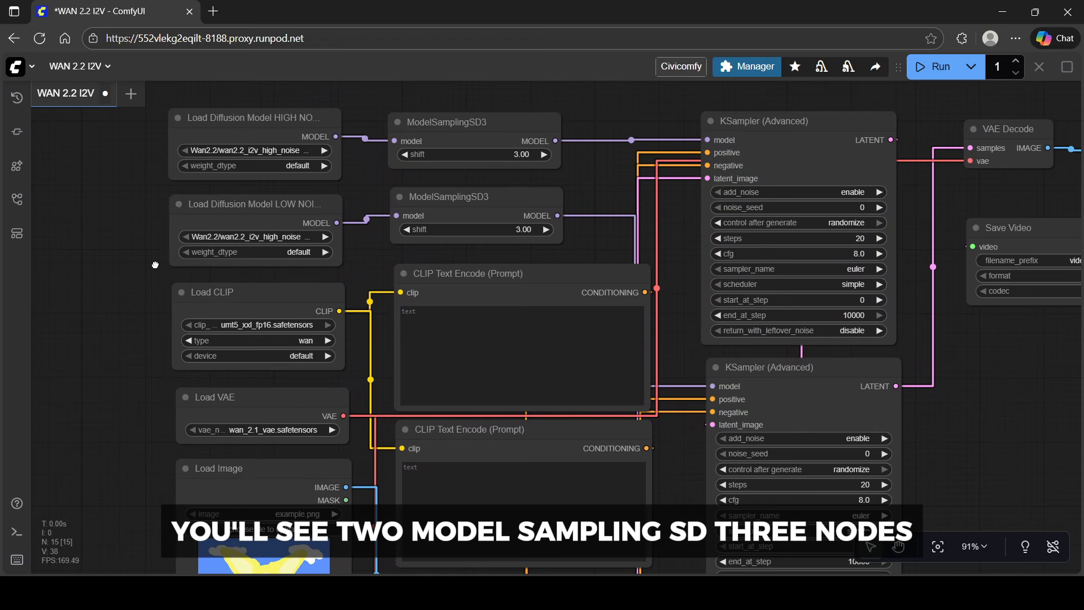
pyautogui.moveTo(155, 264); pyautogui.dragTo(141, 341)
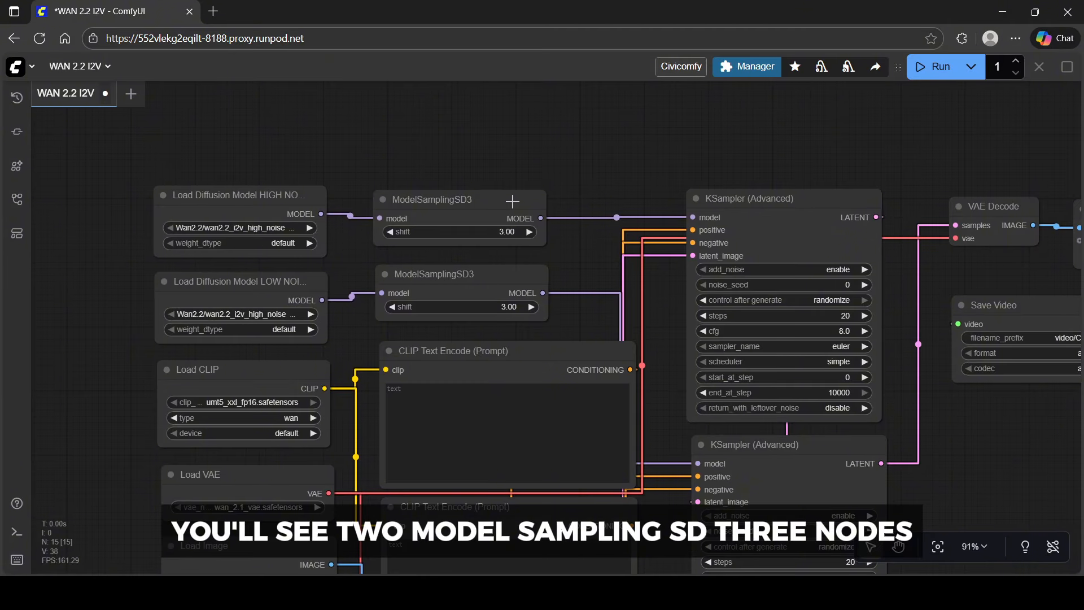
pyautogui.scroll(4, 500, 201)
pyautogui.scroll(5, 512, 201)
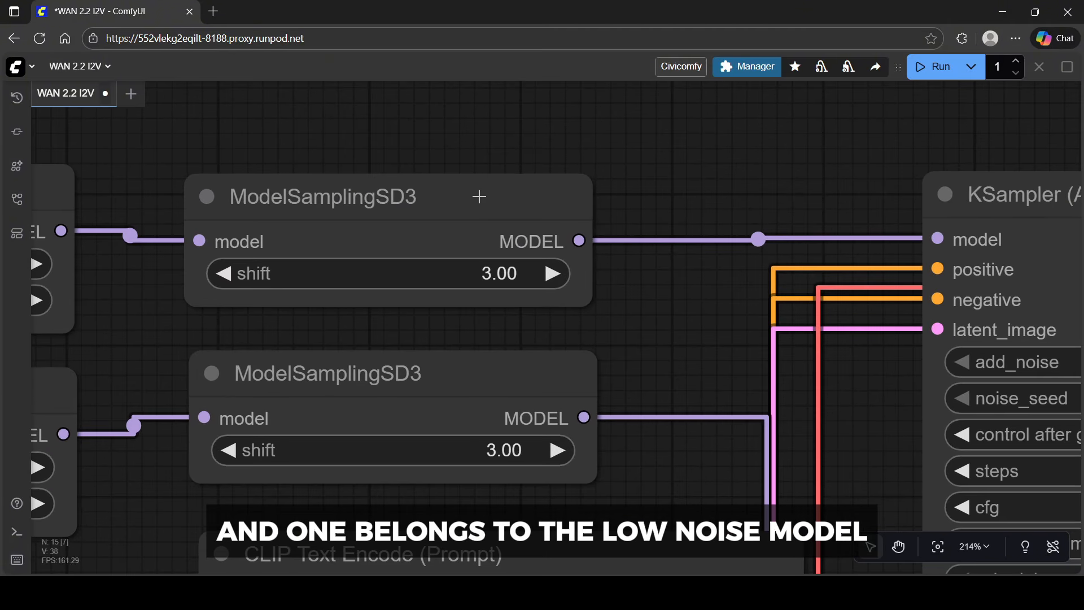
pyautogui.doubleClick(429, 196)
pyautogui.click(429, 199)
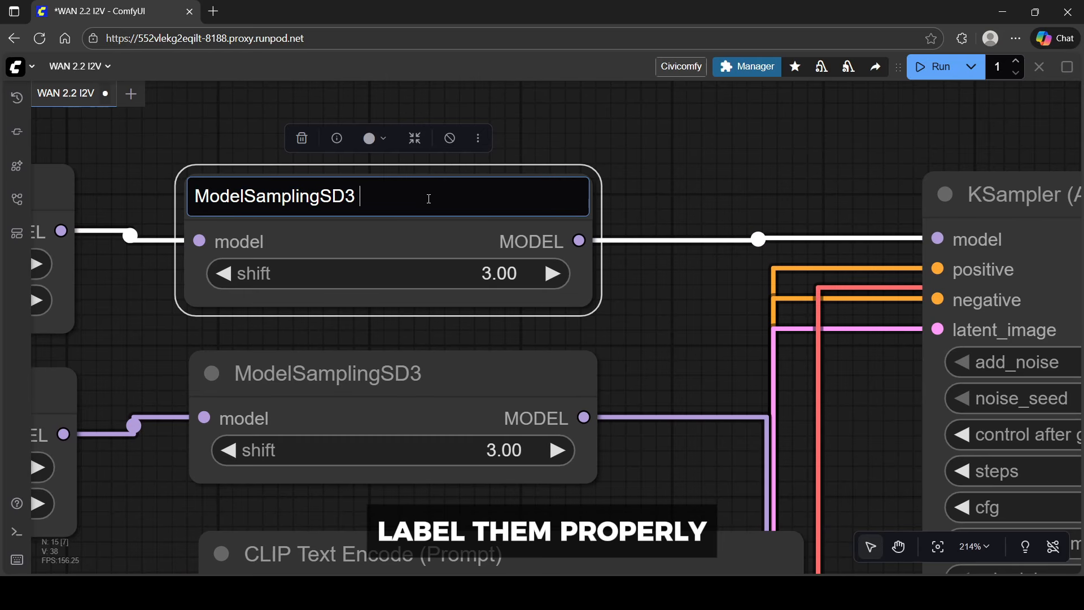
pyautogui.write('HIGH NOISE')
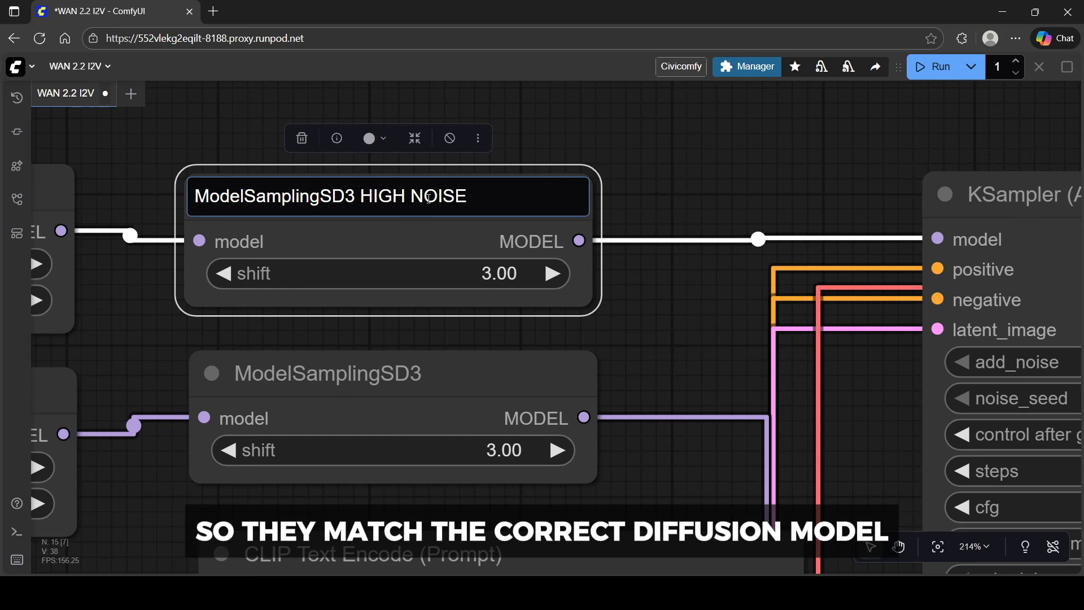
pyautogui.press('Return')
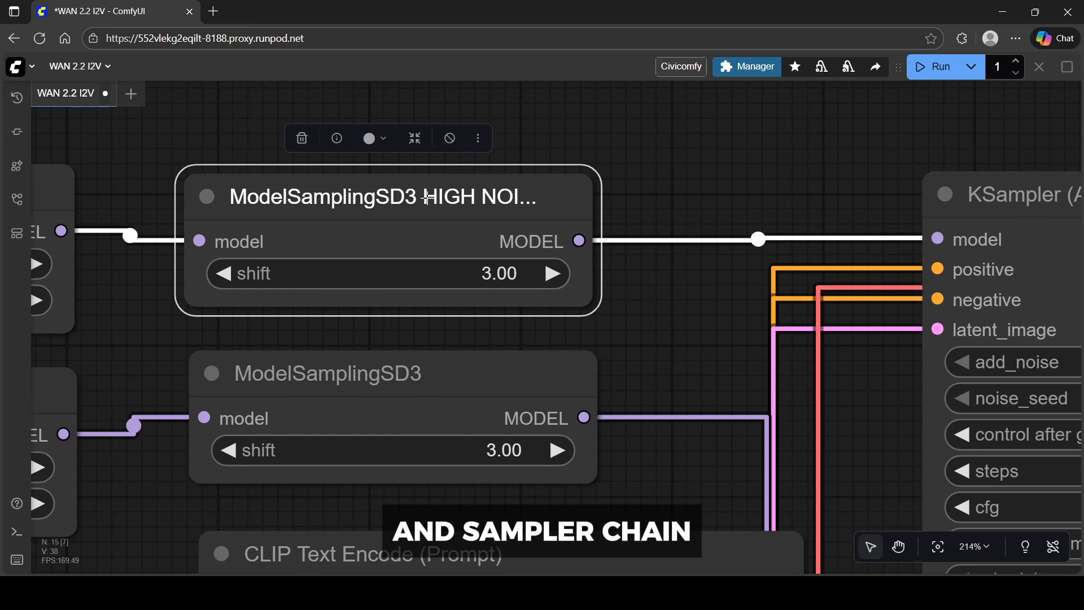
# - Rename the lower ModelSamplingSD3 node as "ModelSamplingSD3 LOW NOISE"
pyautogui.doubleClick(463, 373)
pyautogui.click(463, 373)
pyautogui.write('LOW NOISE')
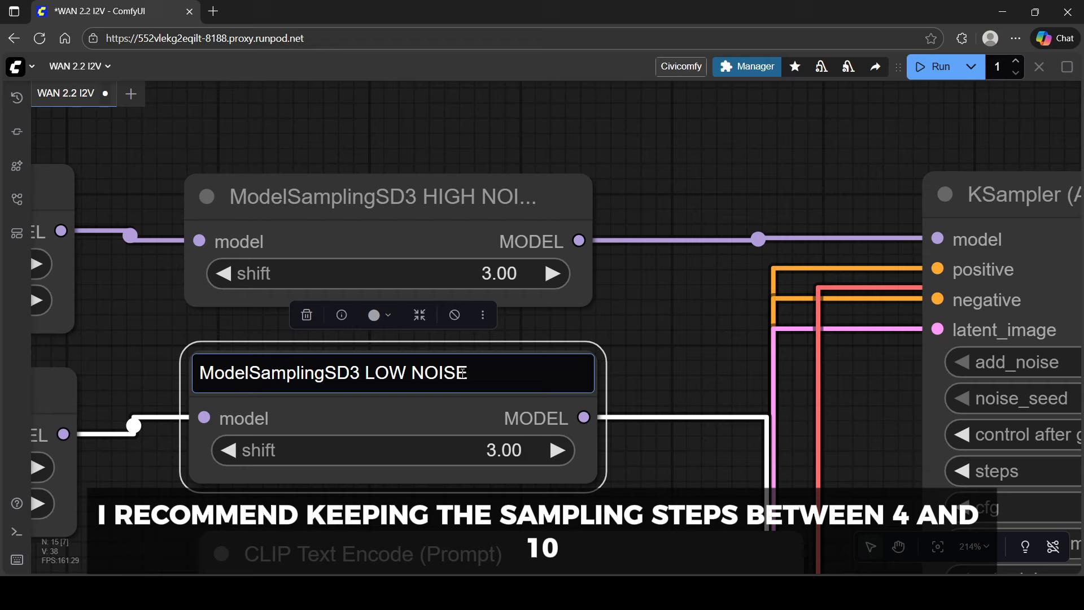
pyautogui.press('Return')
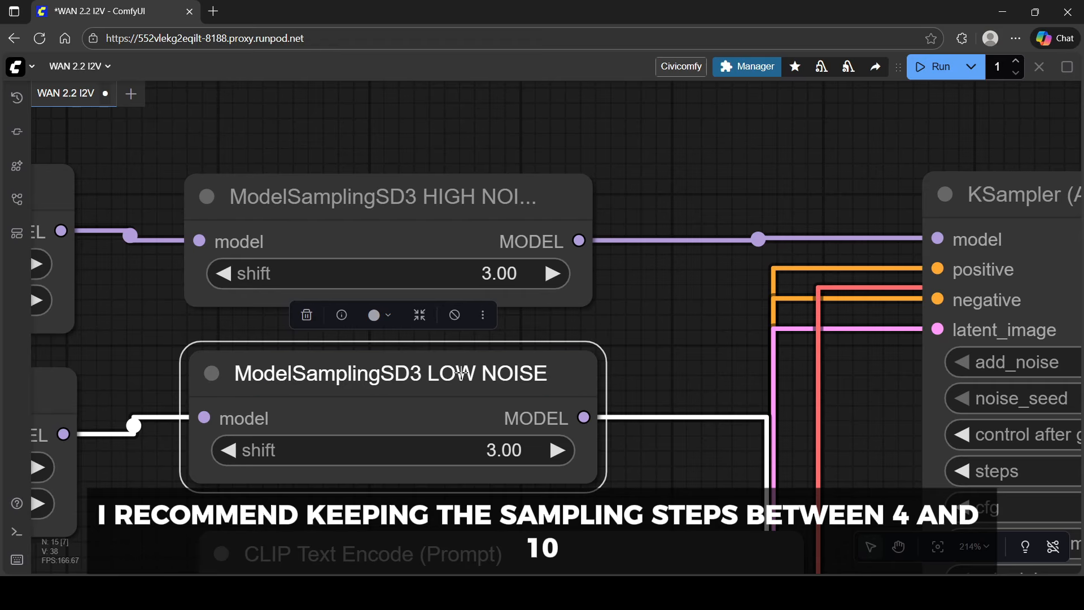
# - Set the shift to 8 in both the HIGH NOISE and LOW NOISE ModelSamplingSD3 nodes
pyautogui.scroll(-5, 488, 385)
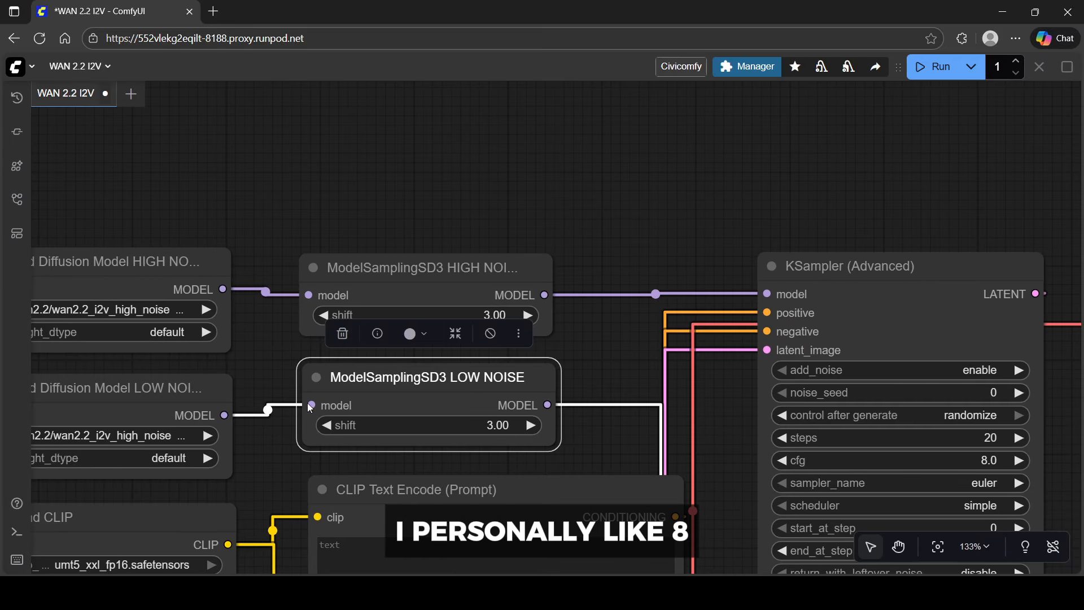
pyautogui.click(496, 314)
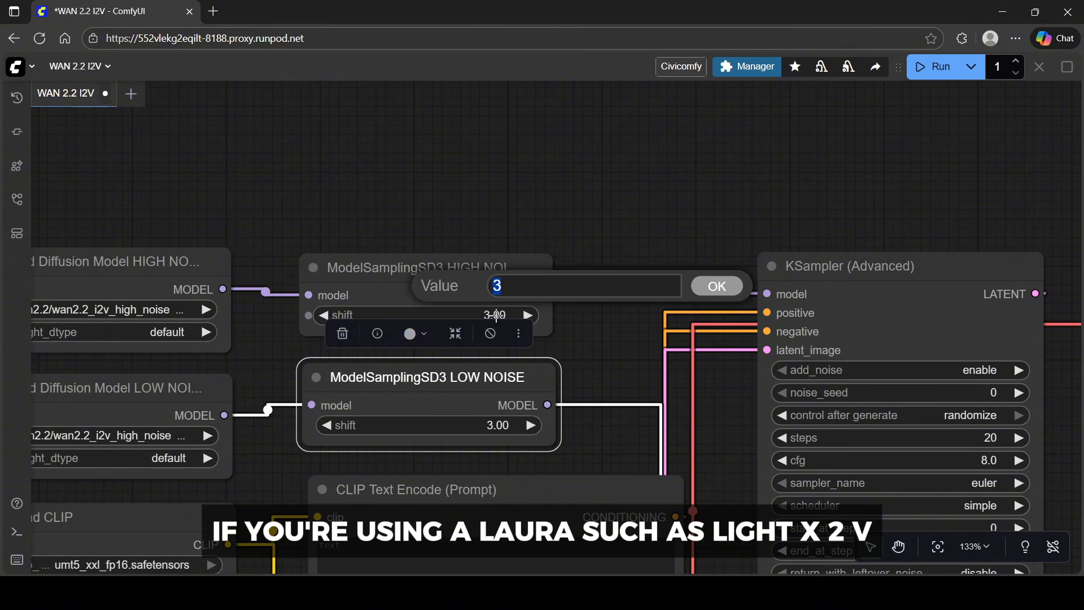
pyautogui.write('8')
pyautogui.press('Return')
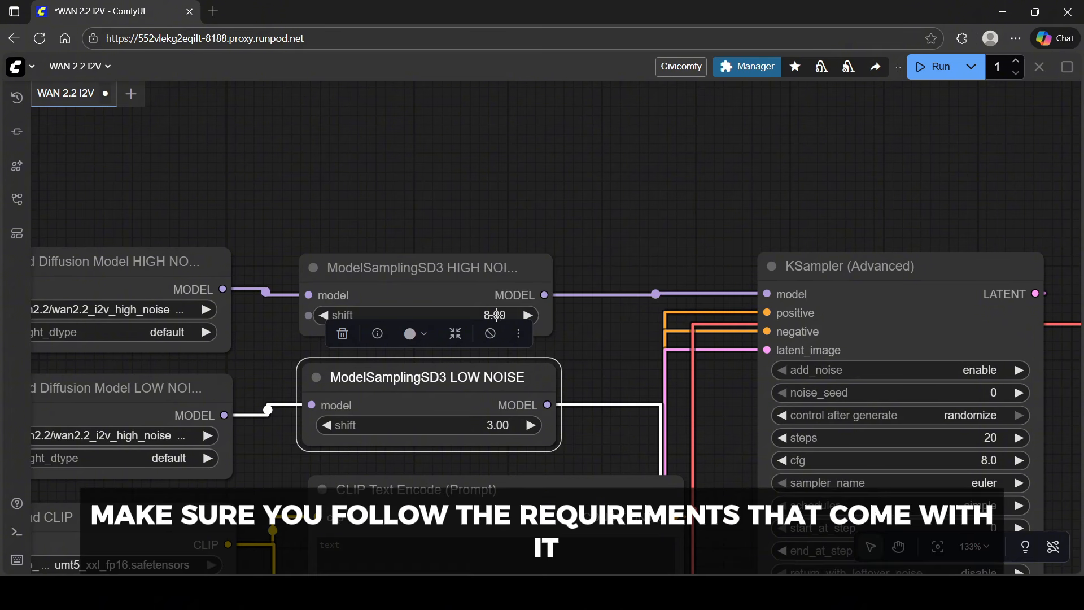
pyautogui.click(495, 425)
pyautogui.write('8')
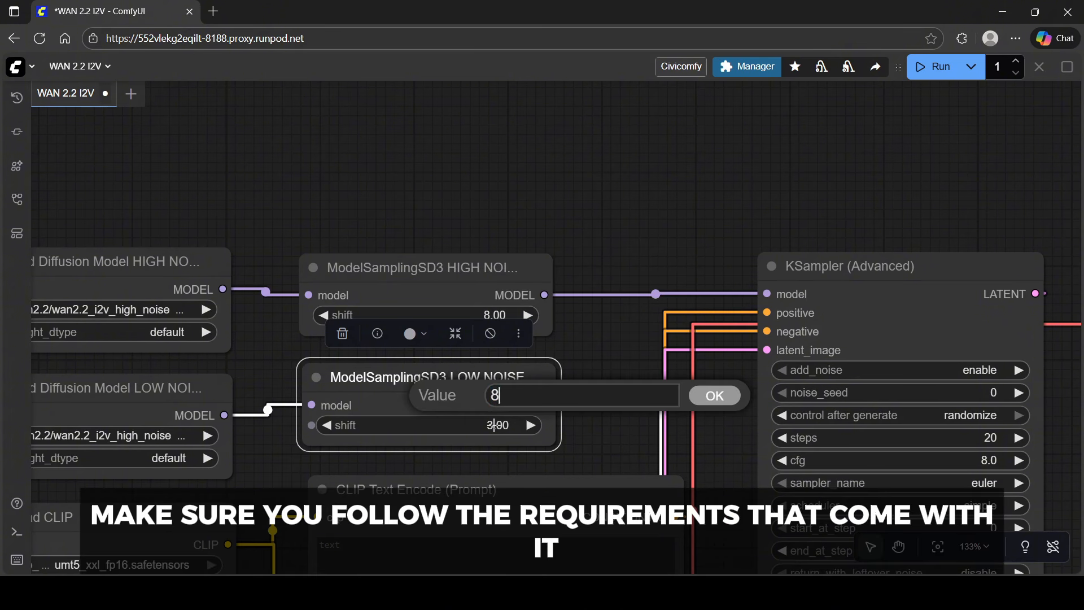
pyautogui.press('Return')
# - Rename the upper prompt node as "CLIP Text Encode (Prompt) POSITIVE" and colour it green
pyautogui.moveTo(713, 284); pyautogui.dragTo(648, 89)
pyautogui.moveTo(685, 318); pyautogui.dragTo(673, 218)
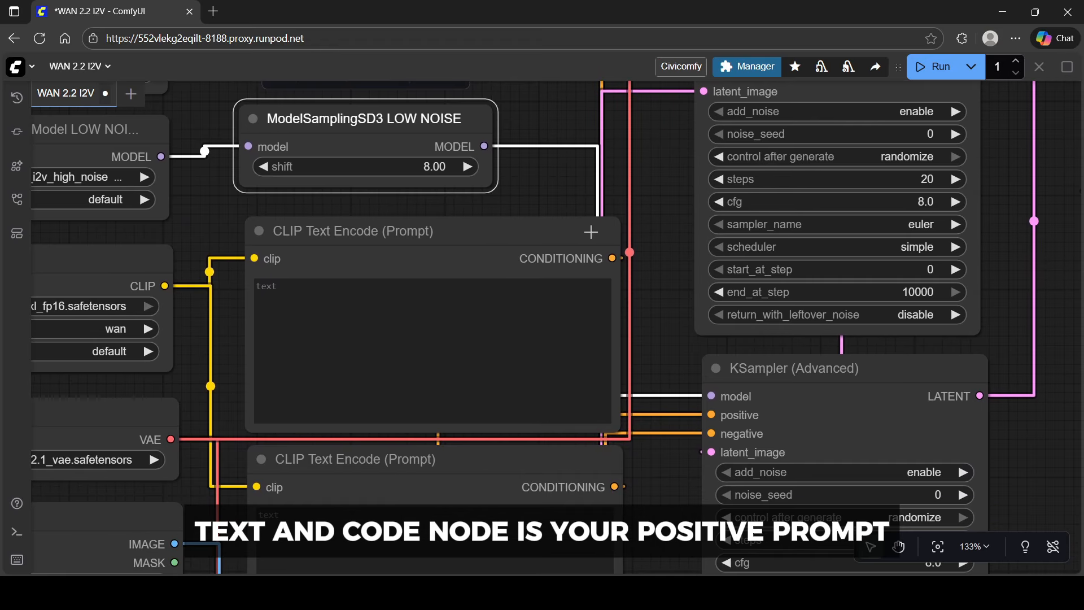
pyautogui.doubleClick(491, 229)
pyautogui.click(492, 230)
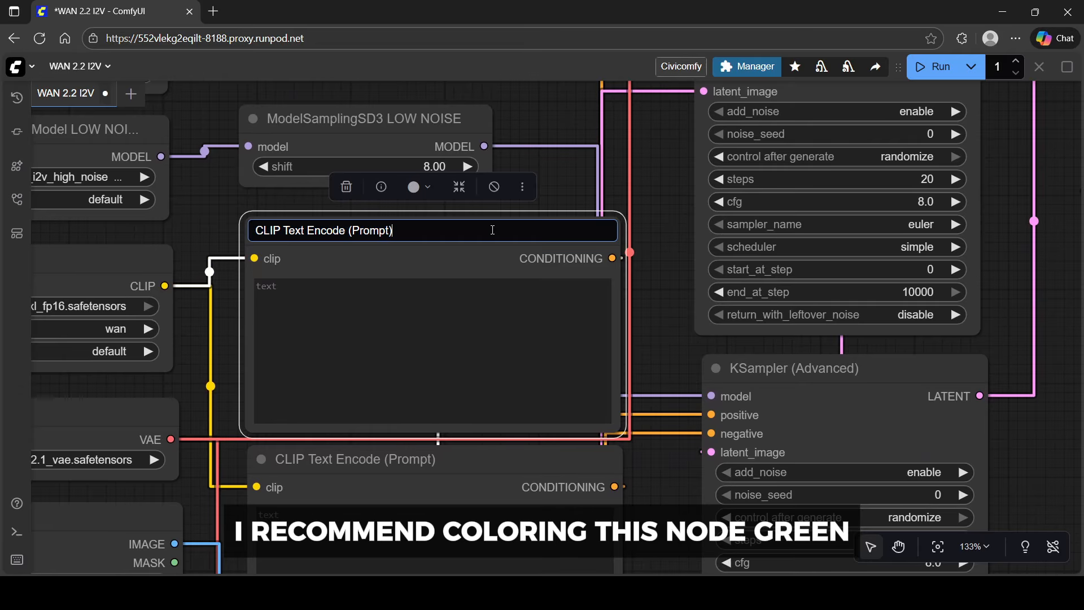
pyautogui.write('POSITIV')
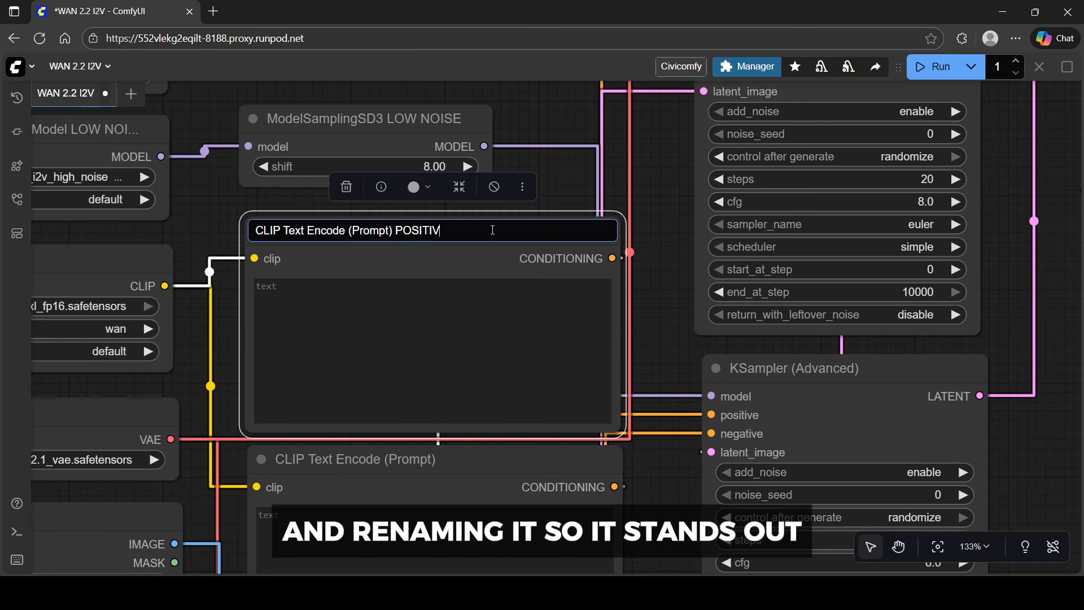
pyautogui.write('E')
pyautogui.press('Return')
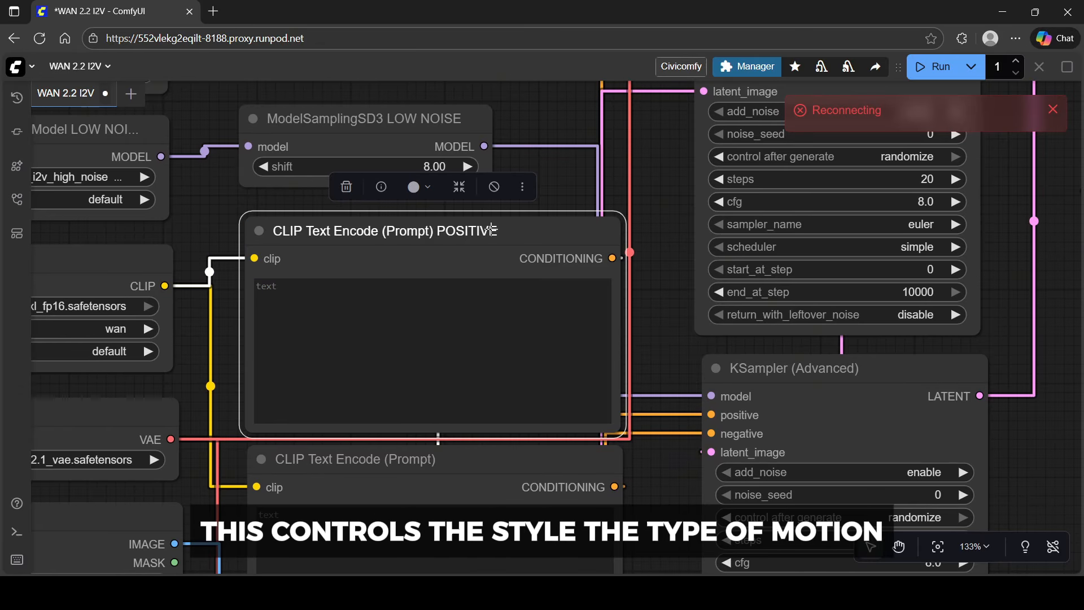
pyautogui.click(430, 195)
pyautogui.click(395, 160)
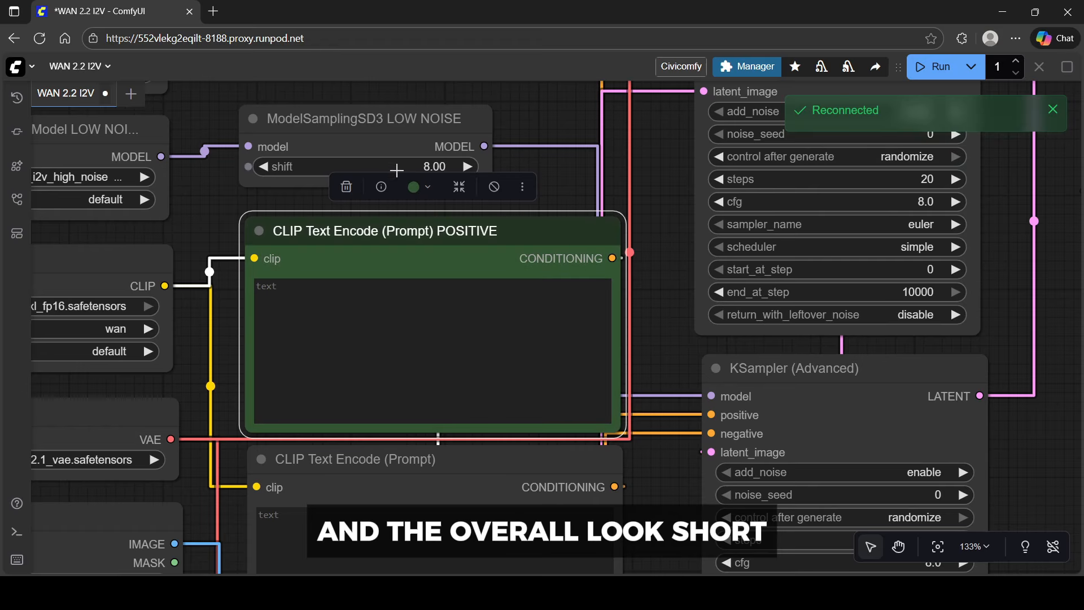
pyautogui.click(645, 504)
# - Rename the lower prompt node as "CLIP Text Encode (Prompt) NEGATIVE" and colour it red
pyautogui.moveTo(667, 531); pyautogui.dragTo(682, 394)
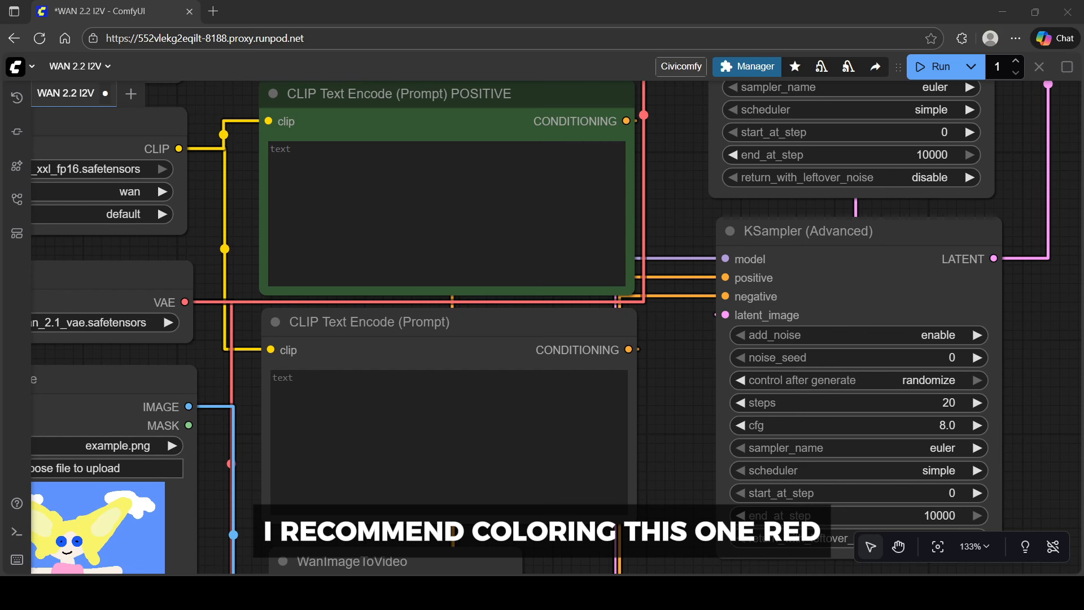
pyautogui.click(484, 322)
pyautogui.doubleClick(484, 322)
pyautogui.click(487, 326)
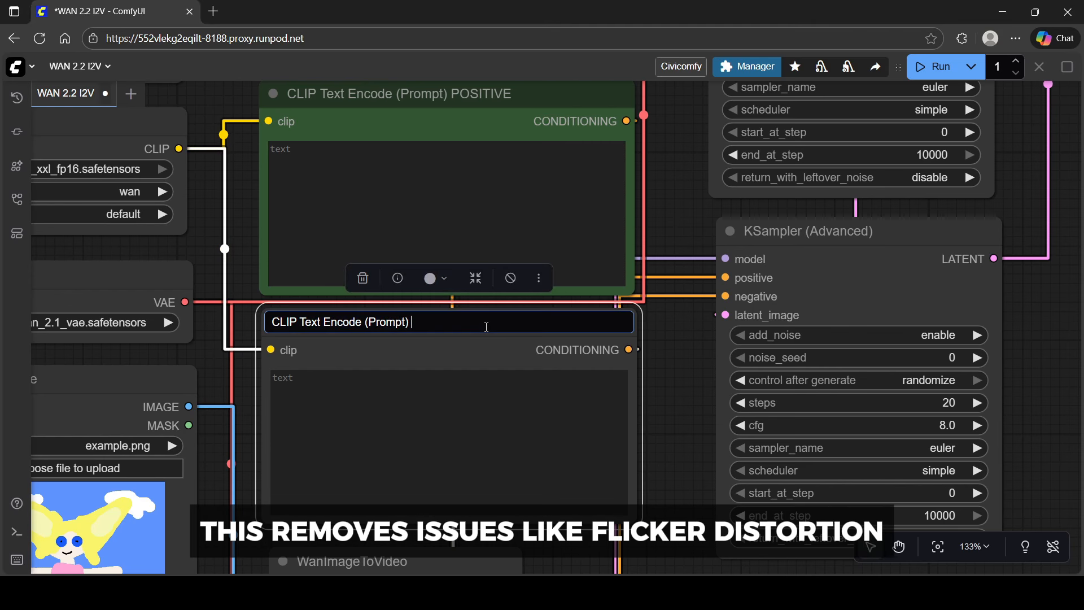
pyautogui.write('NEGATIVE')
pyautogui.press('Return')
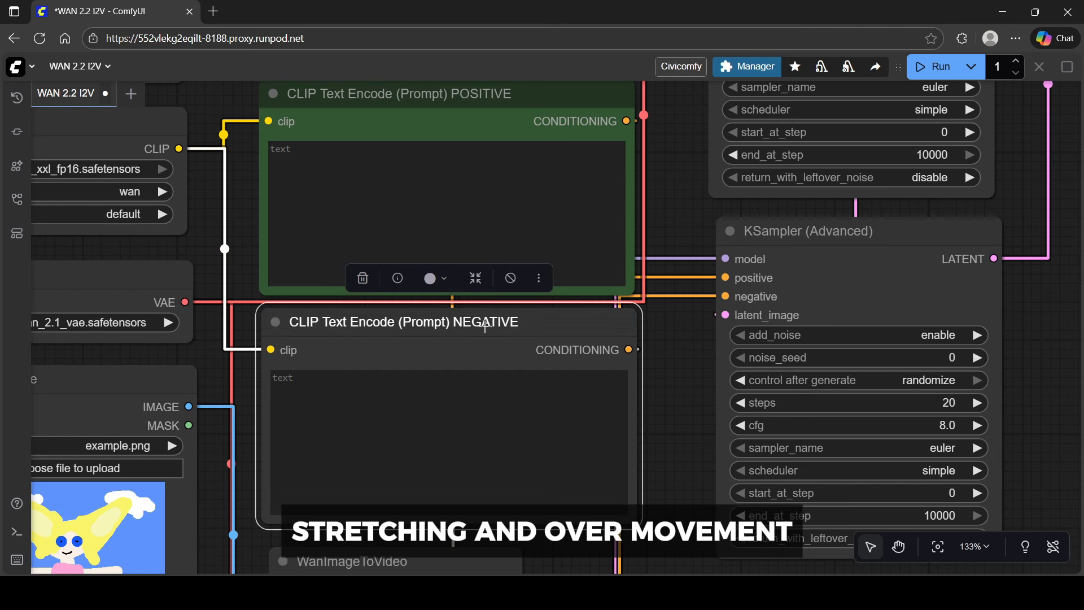
pyautogui.click(434, 277)
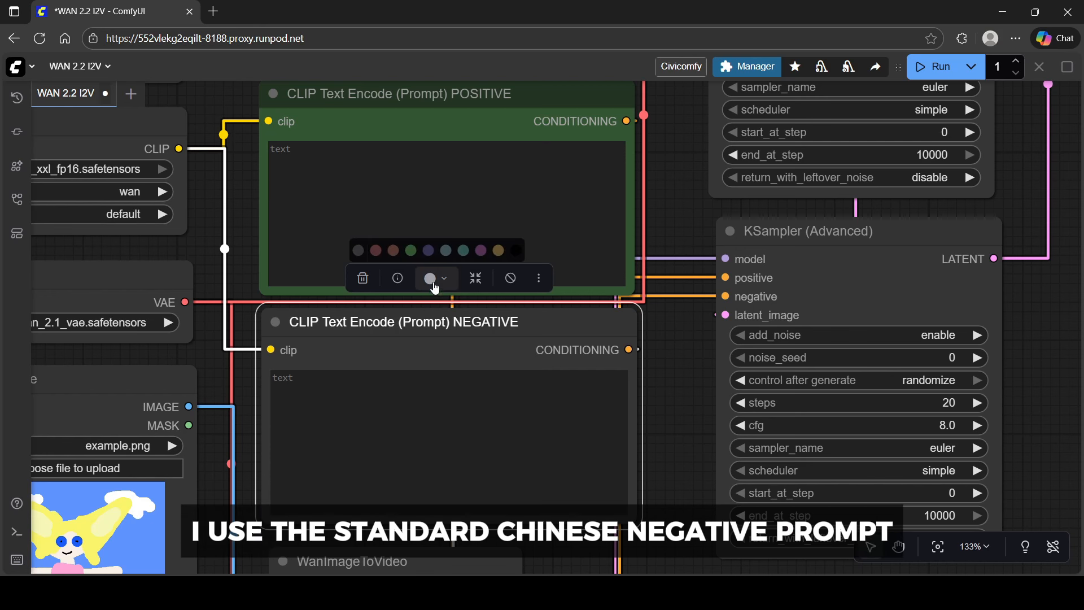
pyautogui.click(392, 257)
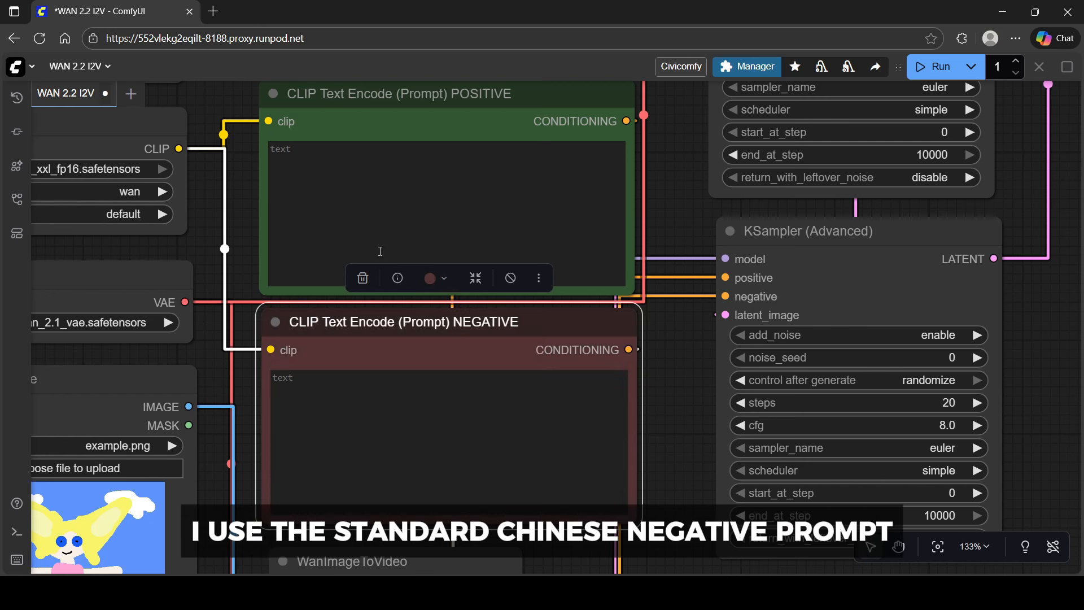
# - Fill the NEGATIVE prompt with the standard Chinese negative prompt, from "色调艳丽，过曝，静态" through "背景人很多，倒着走"
pyautogui.click(367, 388)
pyautogui.write('色调艳丽，过曝，静态，细节模糊不清，字幕，风格，作品，画作，画面，静止，整体发灰，最差质量，低质量，JPEG压缩残留，丑陋的，残缺的，多余的手指，画得不好的手部，画得不好的脸部，畸形的，毁容的，形态畸形的肢体，手指融合，静止不动的画面，杂乱的背景，三条腿，背景人很多，倒着走')
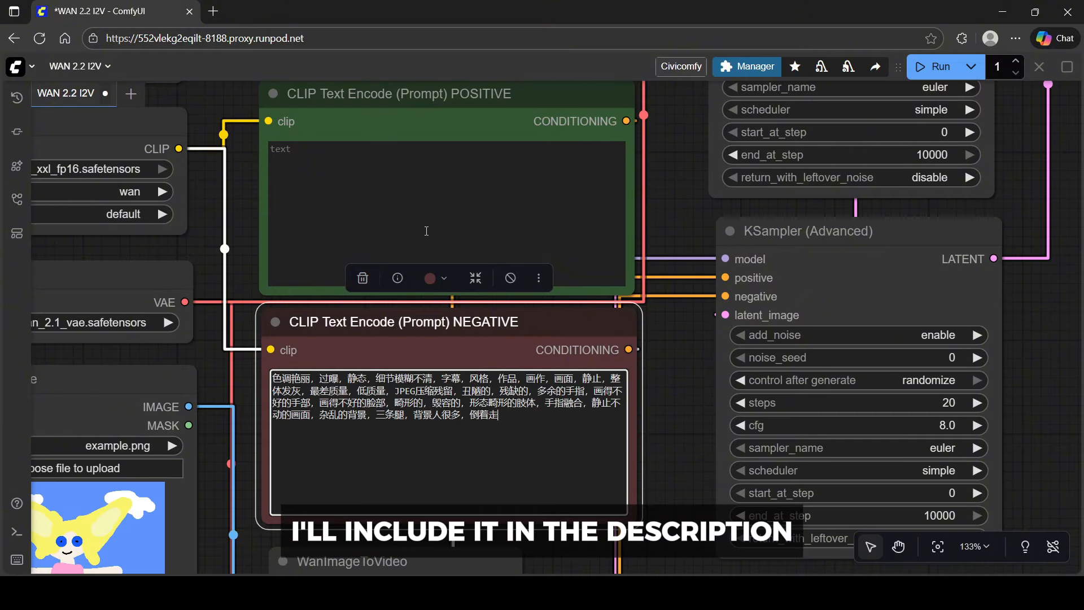
pyautogui.click(671, 377)
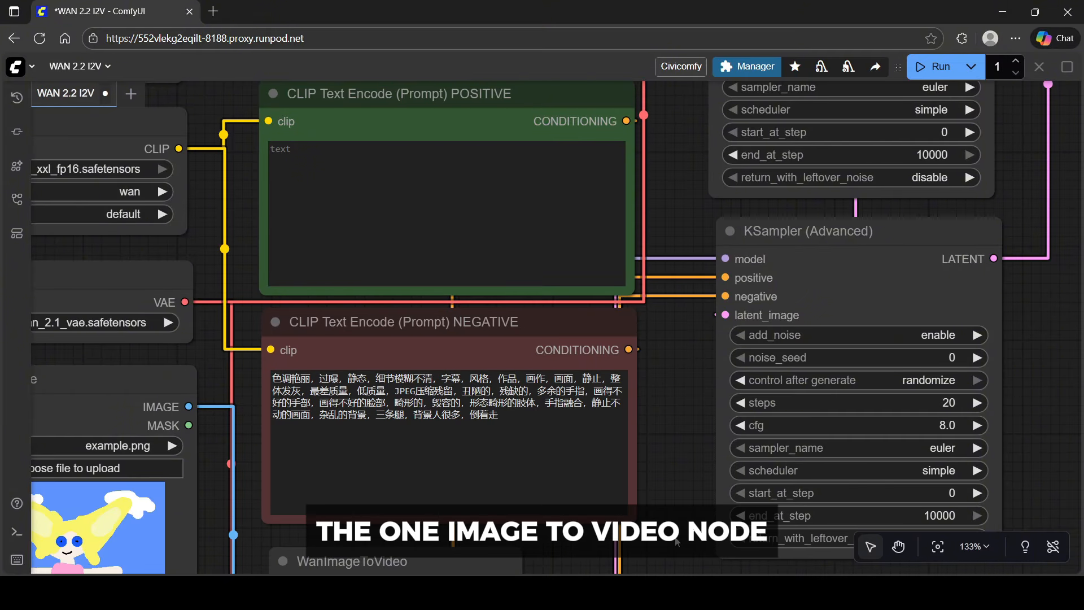
# - Rename the first KSampler (Advanced) node as "KSampler (Advanced) HIGH NOISE"
pyautogui.moveTo(675, 536); pyautogui.dragTo(689, 247)
pyautogui.scroll(2, 646, 334)
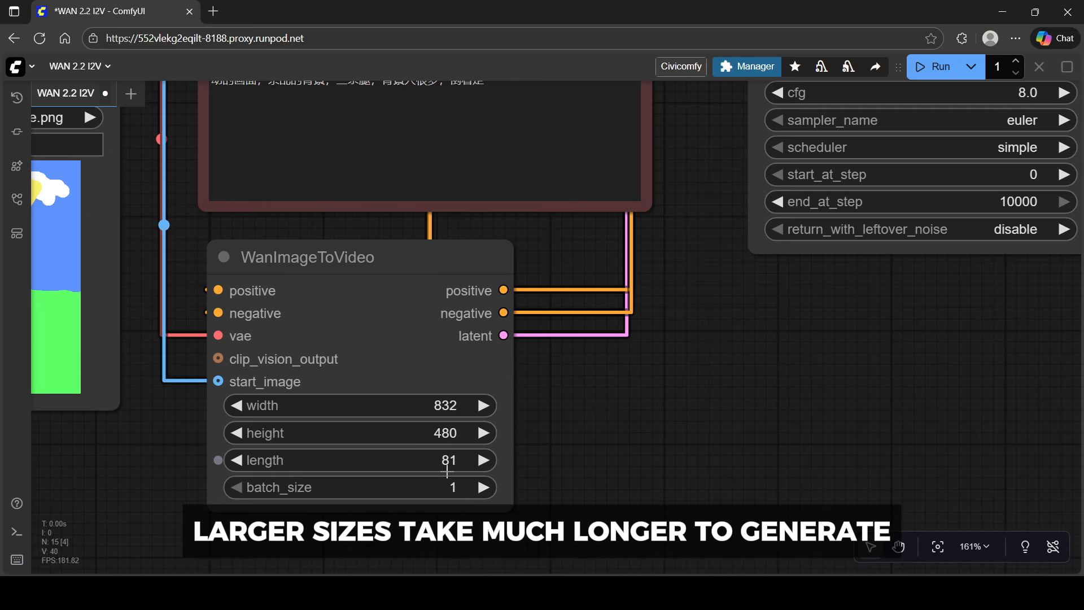
pyautogui.scroll(-9, 660, 401)
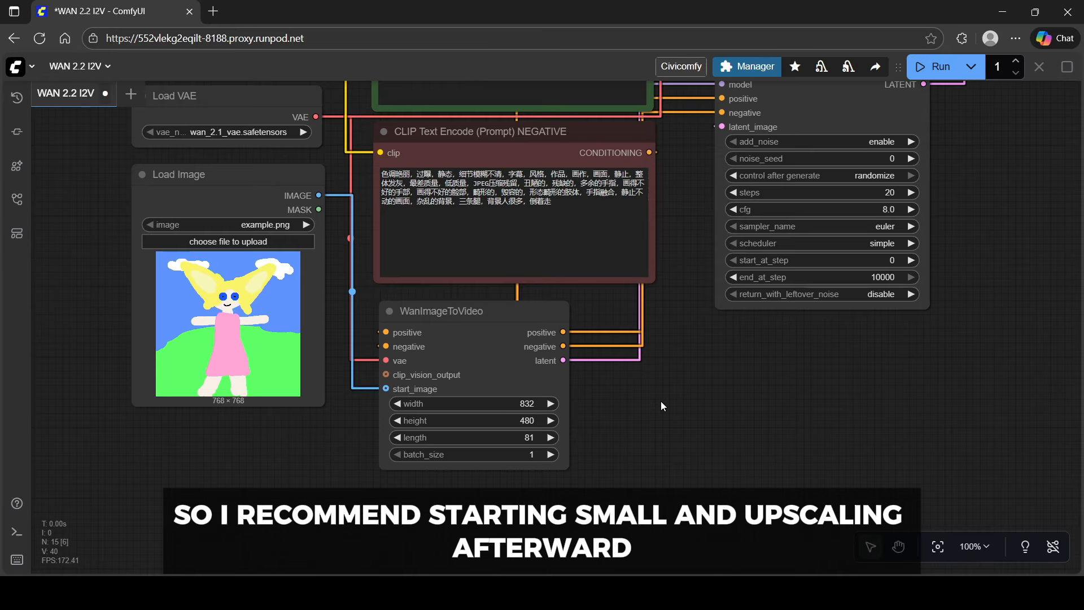
pyautogui.moveTo(680, 259); pyautogui.dragTo(542, 450)
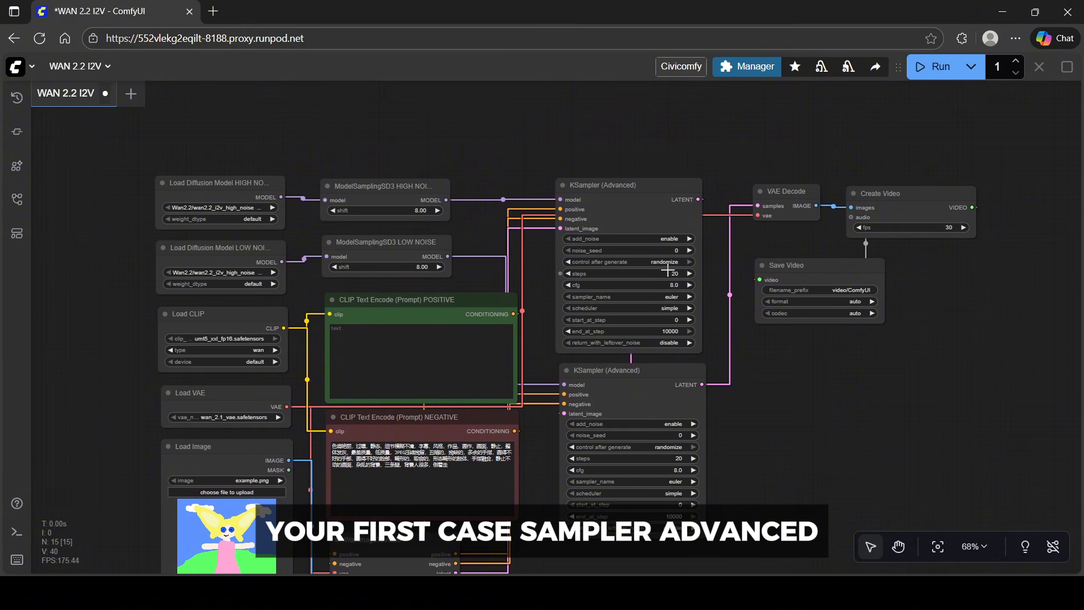
pyautogui.scroll(6, 663, 226)
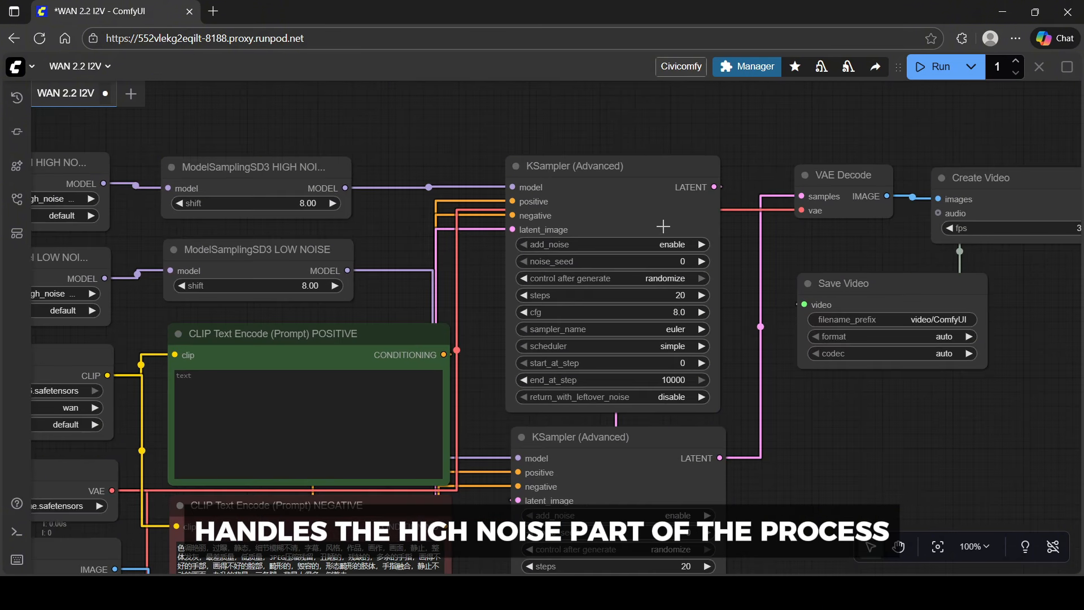
pyautogui.scroll(2, 663, 225)
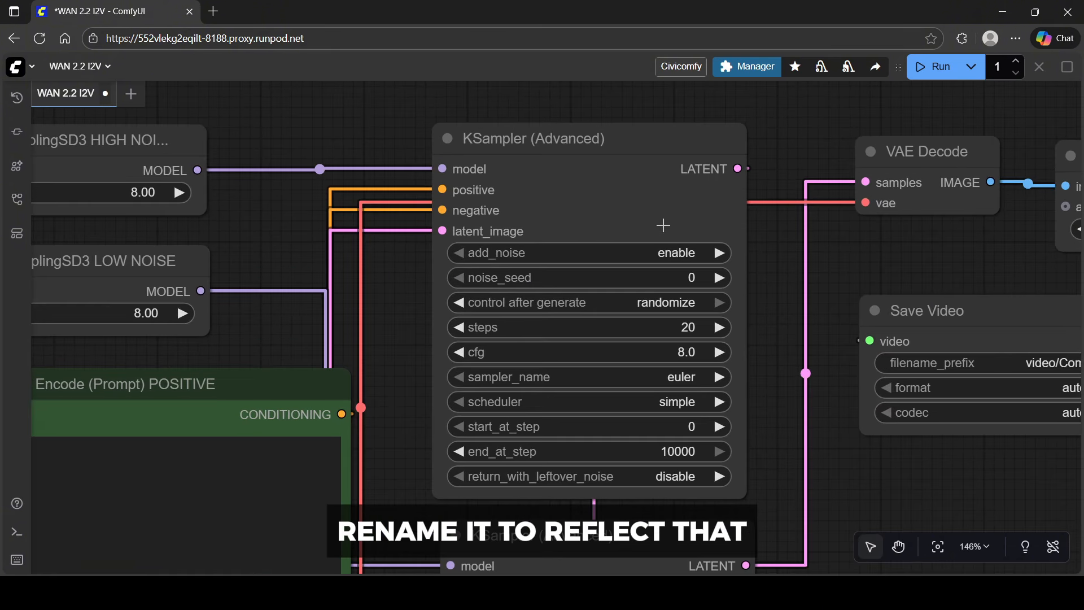
pyautogui.doubleClick(650, 136)
pyautogui.press('End')
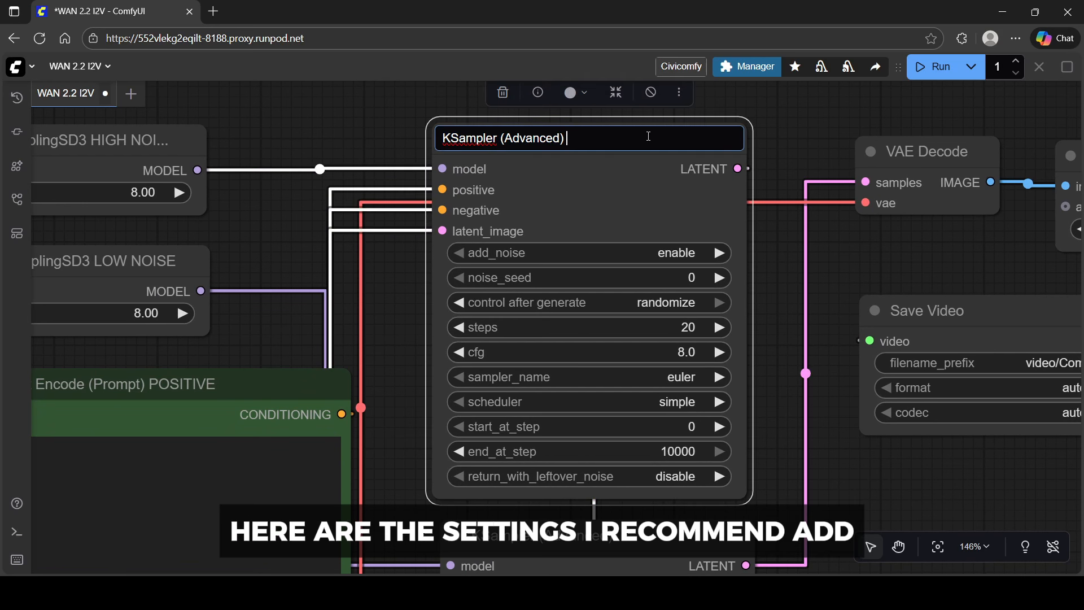
pyautogui.write('HIGH NOISE')
pyautogui.press('Return')
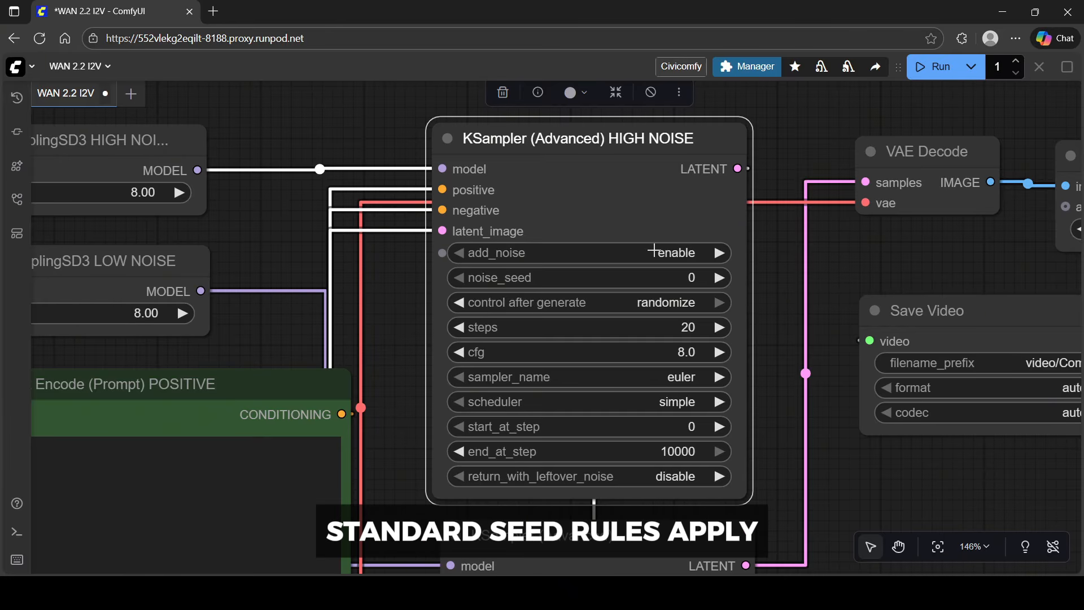
# - Set the noise_seed to 22 and the steps to 15 in the HIGH NOISE KSampler (Advanced)
pyautogui.click(663, 278)
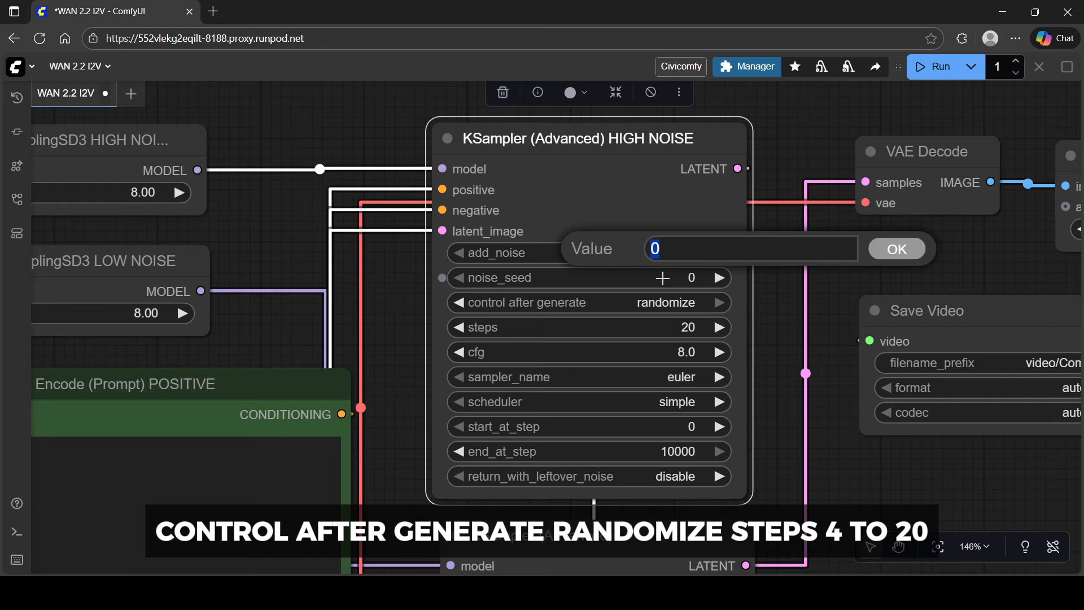
pyautogui.write('22')
pyautogui.click(882, 250)
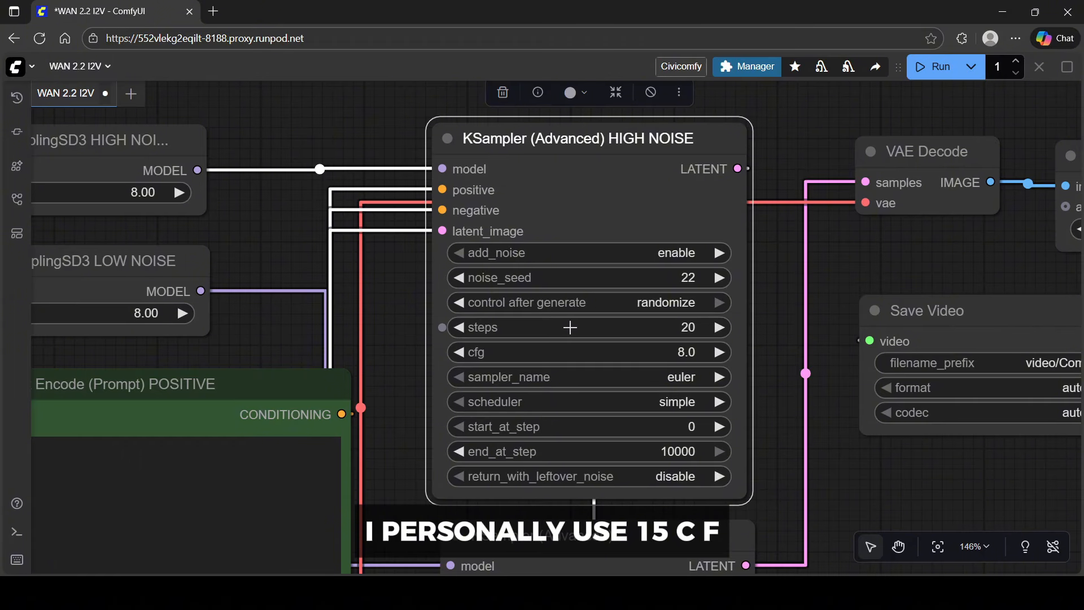
pyautogui.click(619, 328)
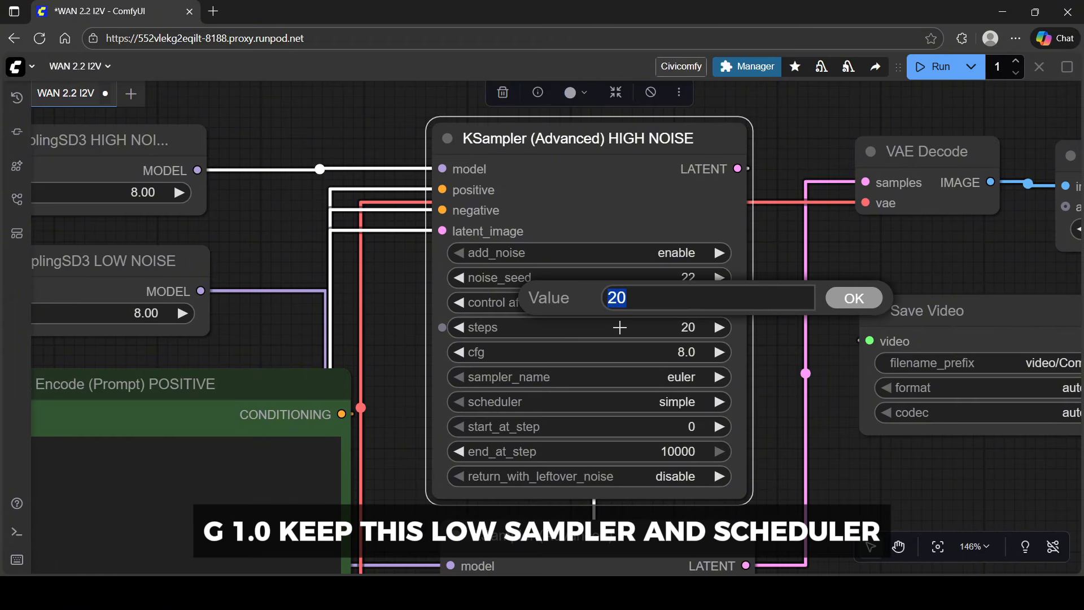
pyautogui.write('15')
pyautogui.press('Return')
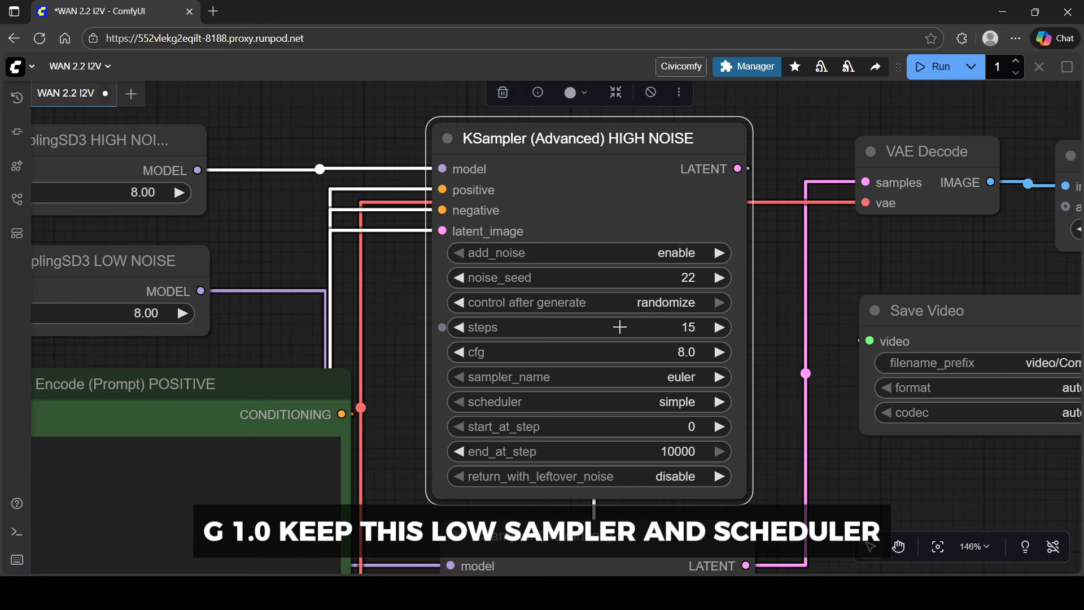
# - Set the cfg to 1.0 in the HIGH NOISE KSampler (Advanced)
pyautogui.click(636, 348)
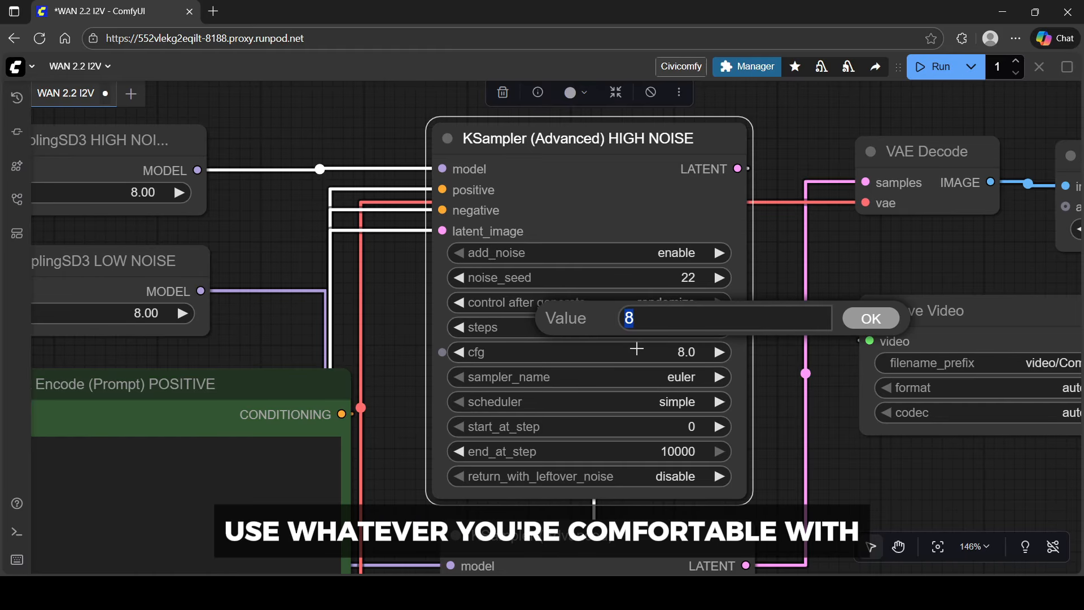
pyautogui.write('1')
pyautogui.press('Return')
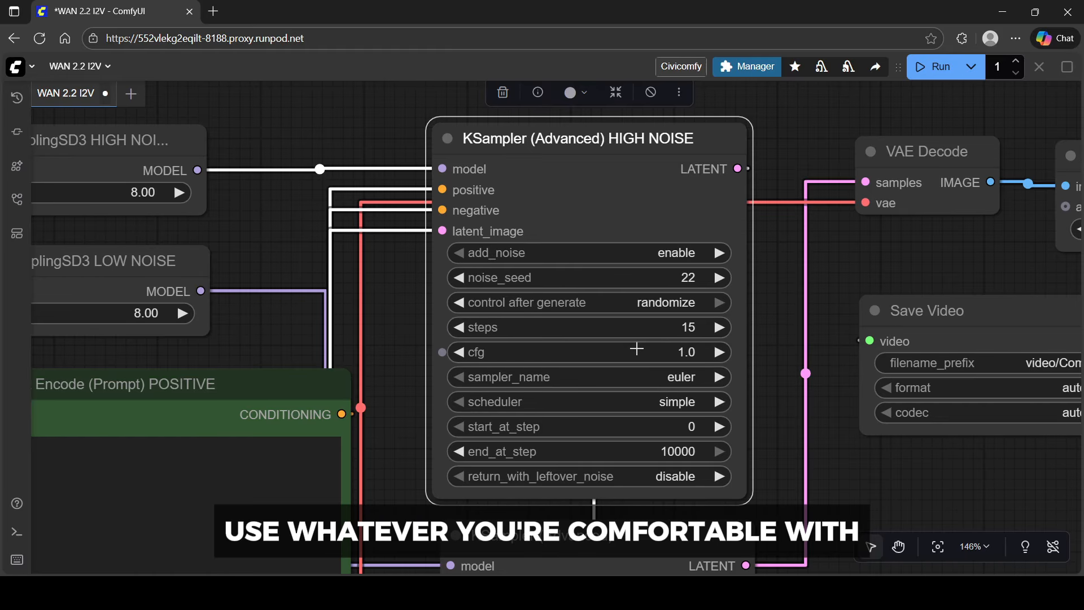
# - Keep start_at_step at 0 and set end_at_step to 7 in the HIGH NOISE KSampler (Advanced)
pyautogui.click(652, 428)
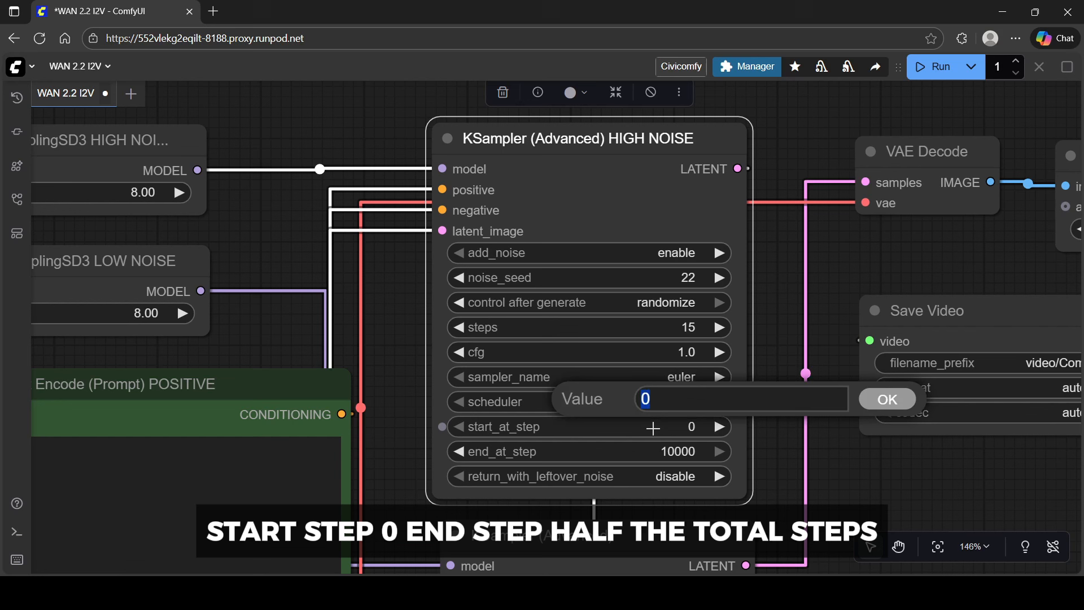
pyautogui.click(886, 399)
pyautogui.click(684, 446)
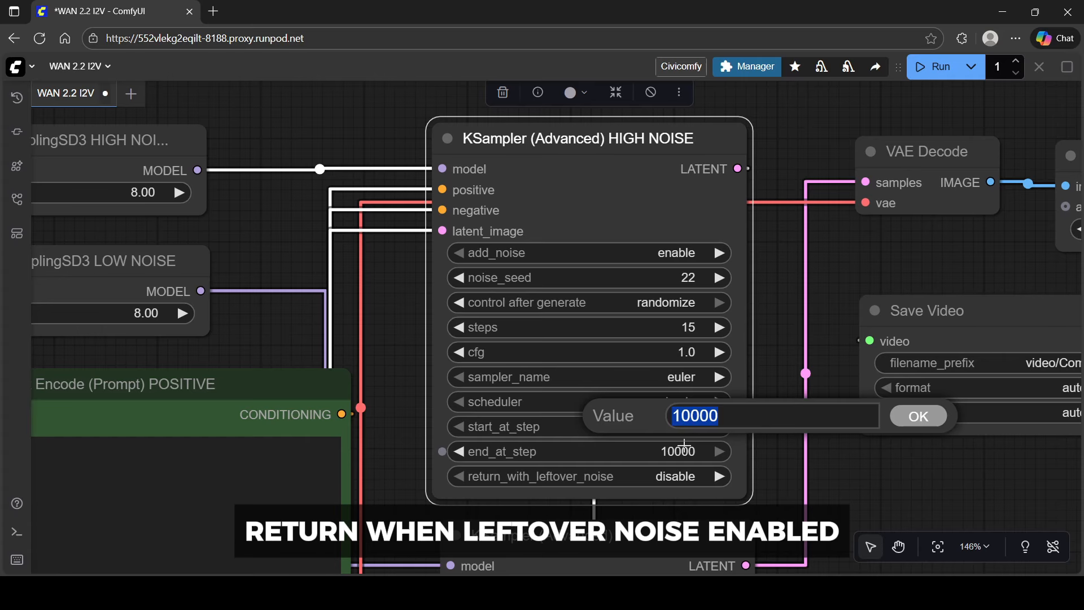
pyautogui.write('7')
pyautogui.press('Return')
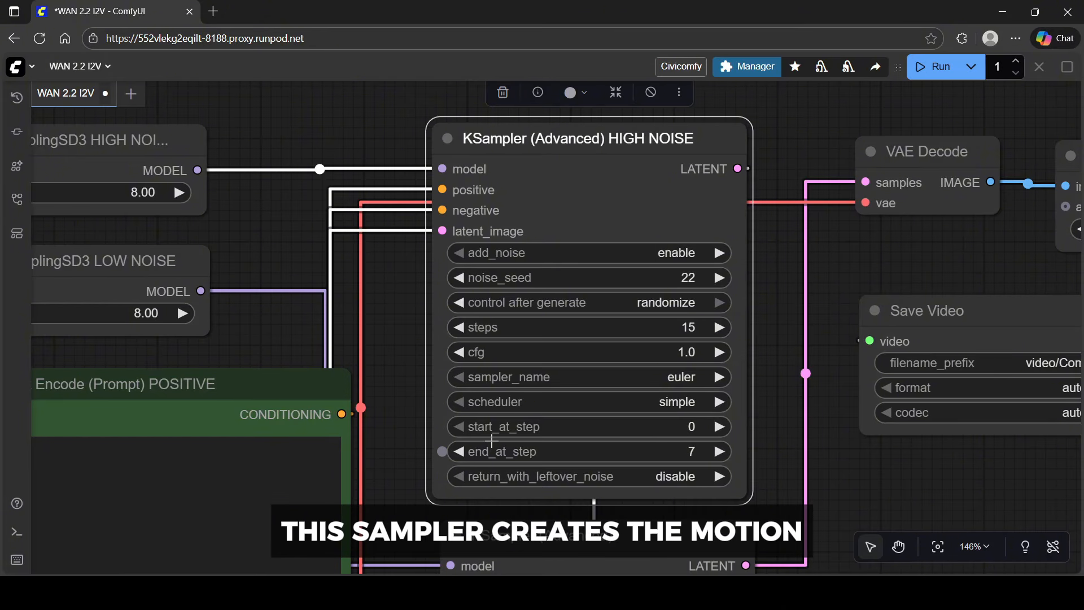
# - Rename the second KSampler (Advanced) node as "KSampler (Advanced) LOW NOISE"
pyautogui.moveTo(400, 497); pyautogui.dragTo(383, 250)
pyautogui.moveTo(399, 420); pyautogui.dragTo(409, 304)
pyautogui.doubleClick(621, 167)
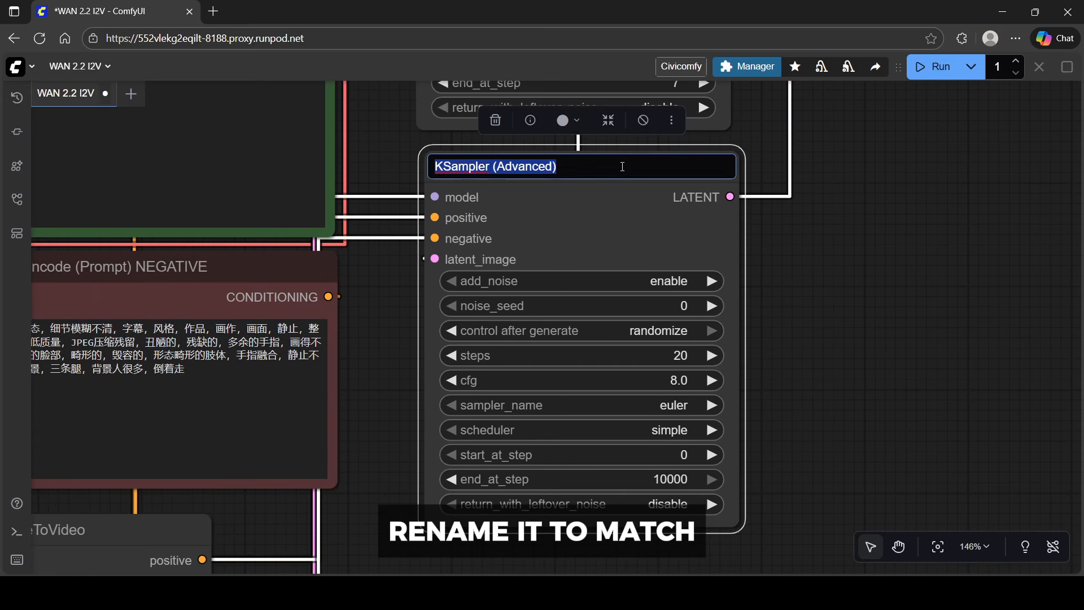
pyautogui.click(623, 166)
pyautogui.write('L')
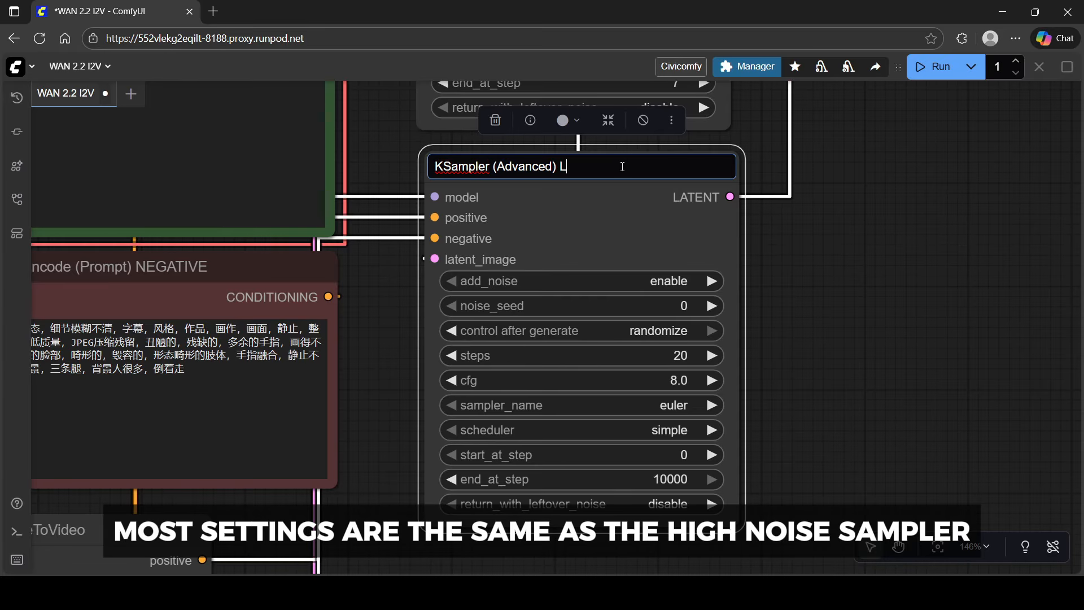
pyautogui.write('OW NOISE')
pyautogui.press('Return')
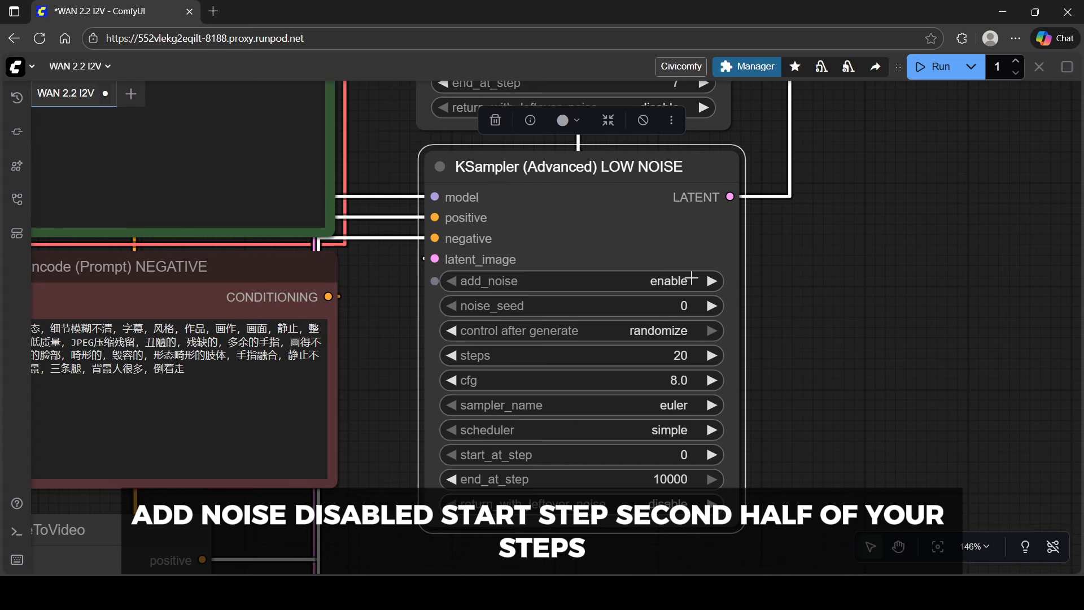
# - Disable add_noise in the LOW NOISE KSampler (Advanced) and make it run from start_at_step 7 to end_at_step 15
pyautogui.click(693, 278)
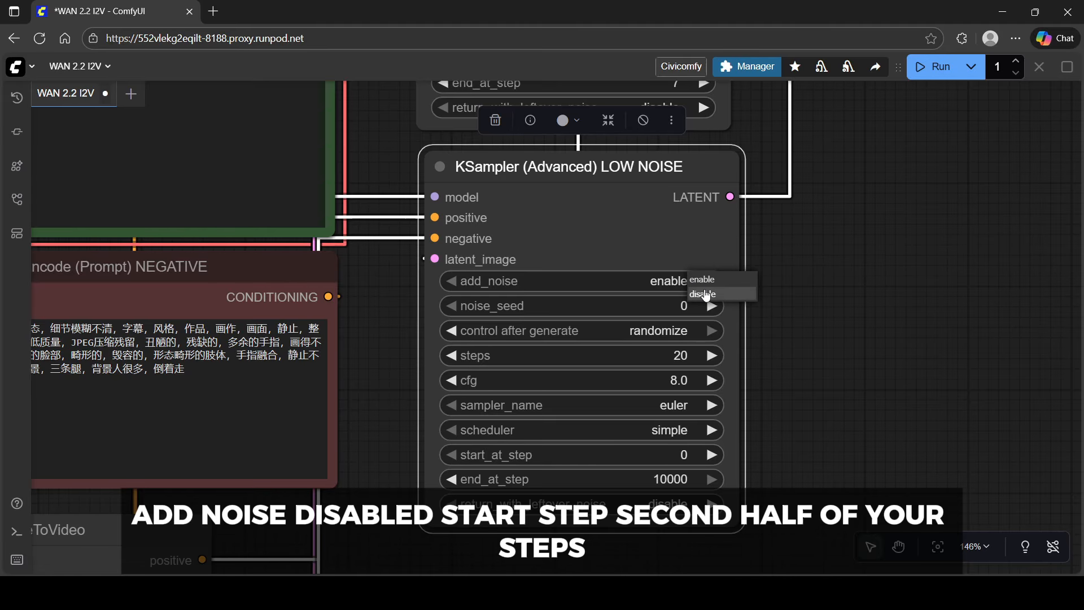
pyautogui.click(705, 294)
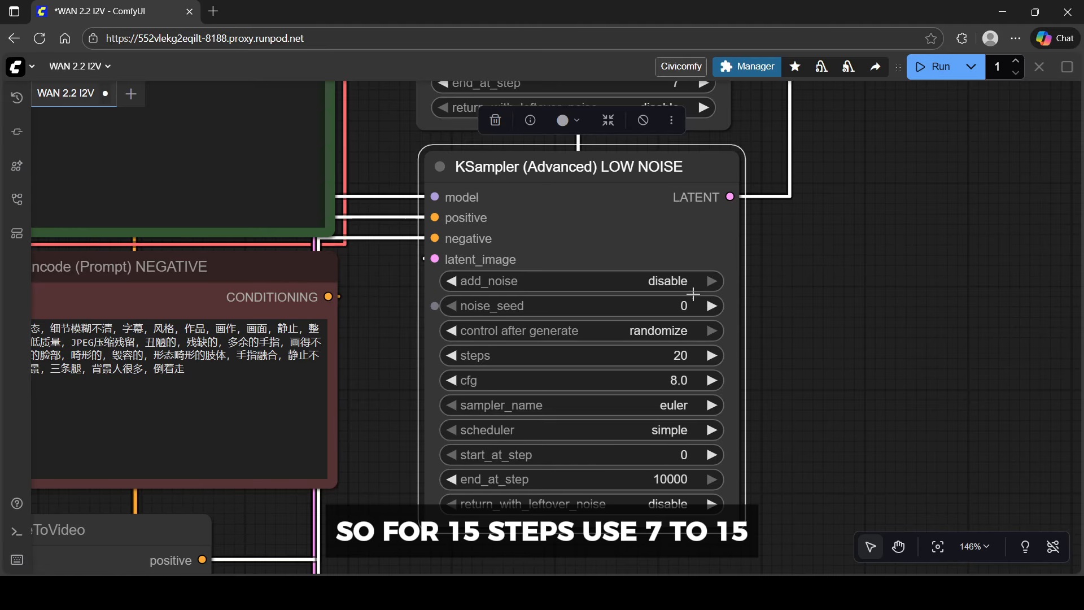
pyautogui.click(667, 455)
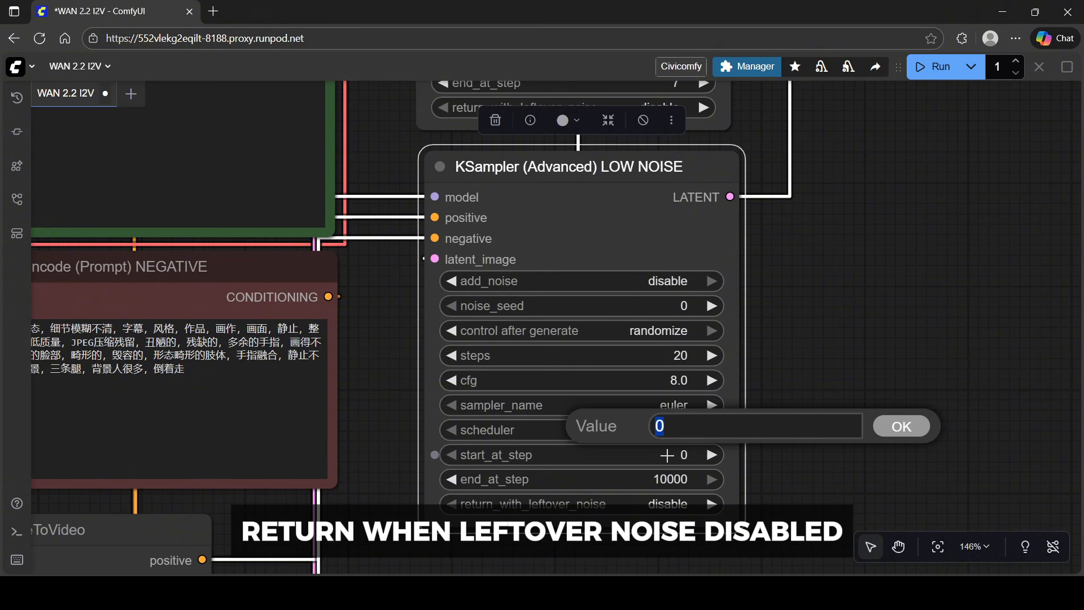
pyautogui.write('7')
pyautogui.press('Return')
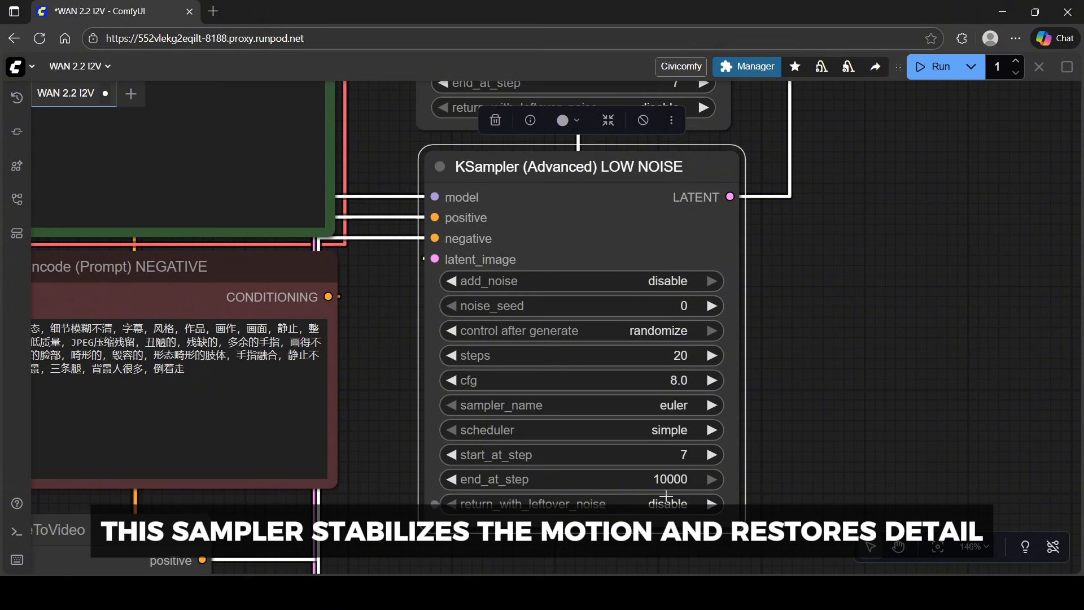
pyautogui.click(671, 479)
pyautogui.write('15')
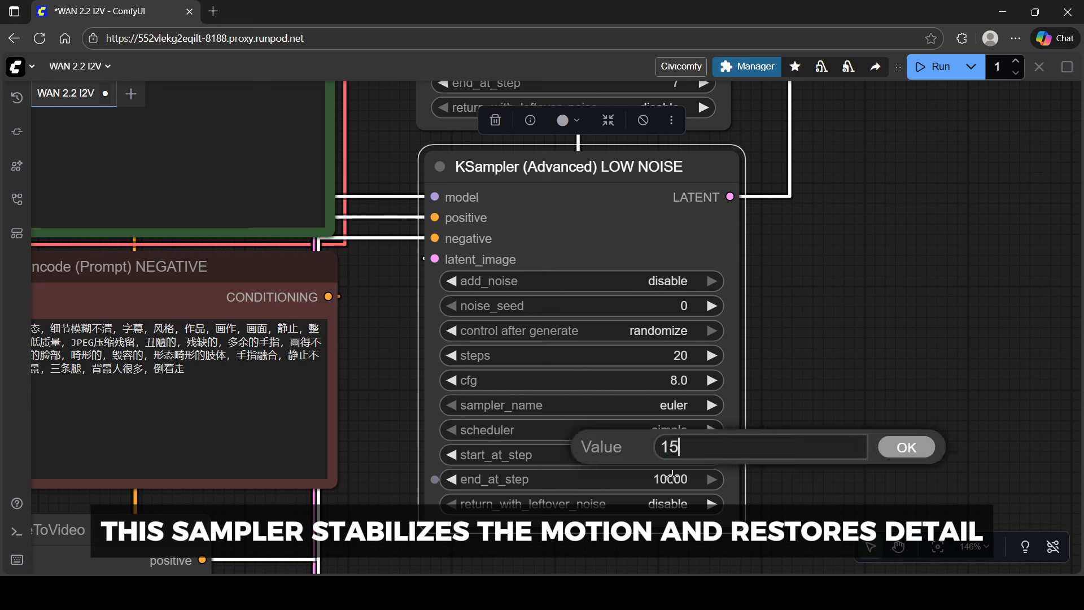
pyautogui.press('Return')
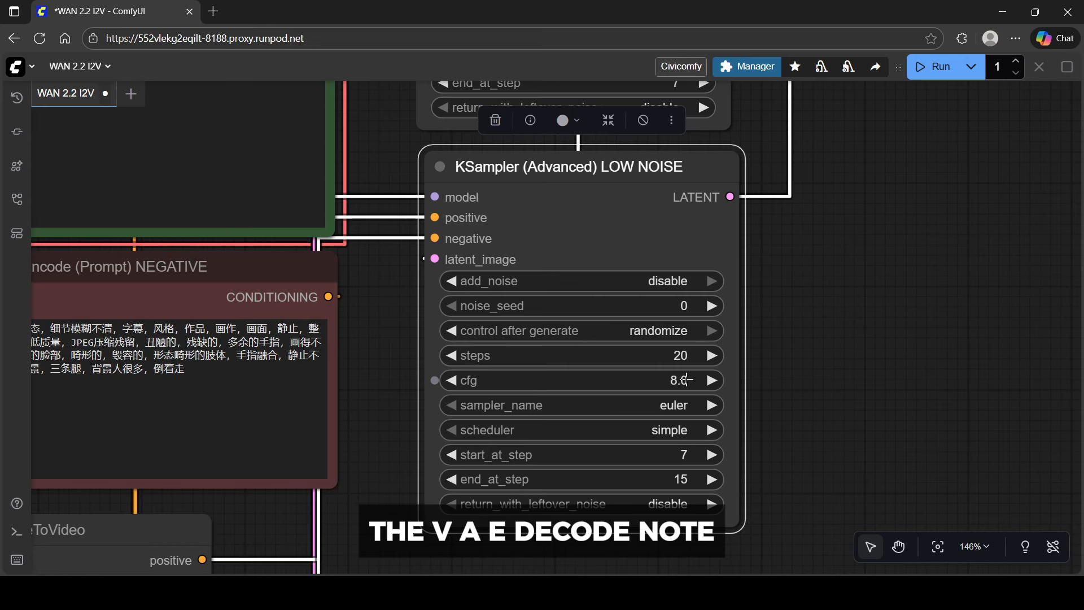
# - Set the cfg to 1.0 and the steps to 15 in the LOW NOISE KSampler (Advanced)
pyautogui.click(685, 380)
pyautogui.write('1')
pyautogui.press('Return')
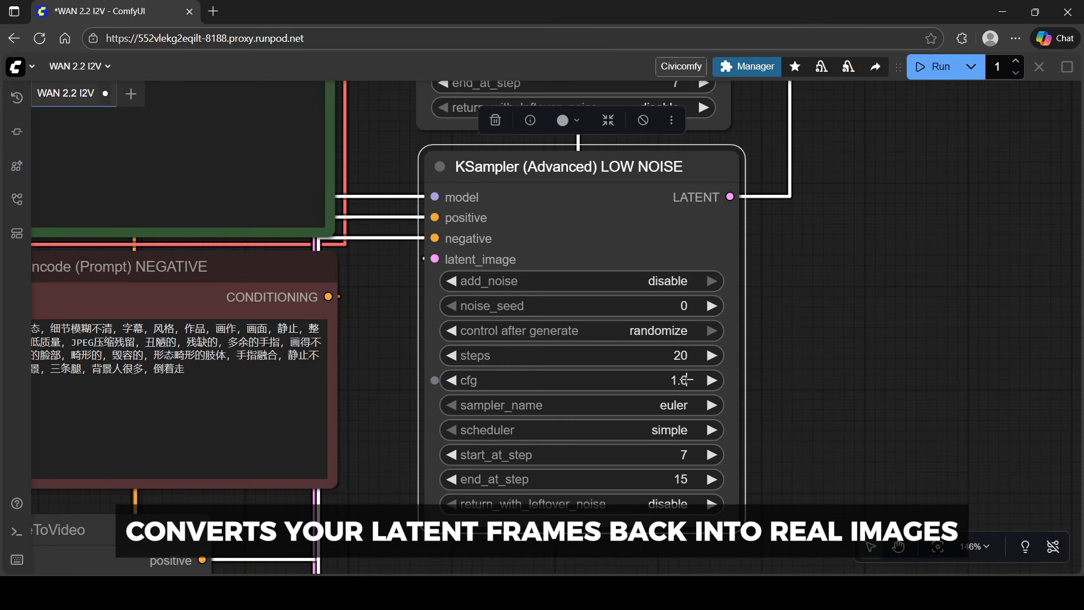
pyautogui.click(686, 355)
pyautogui.write('15')
pyautogui.press('Return')
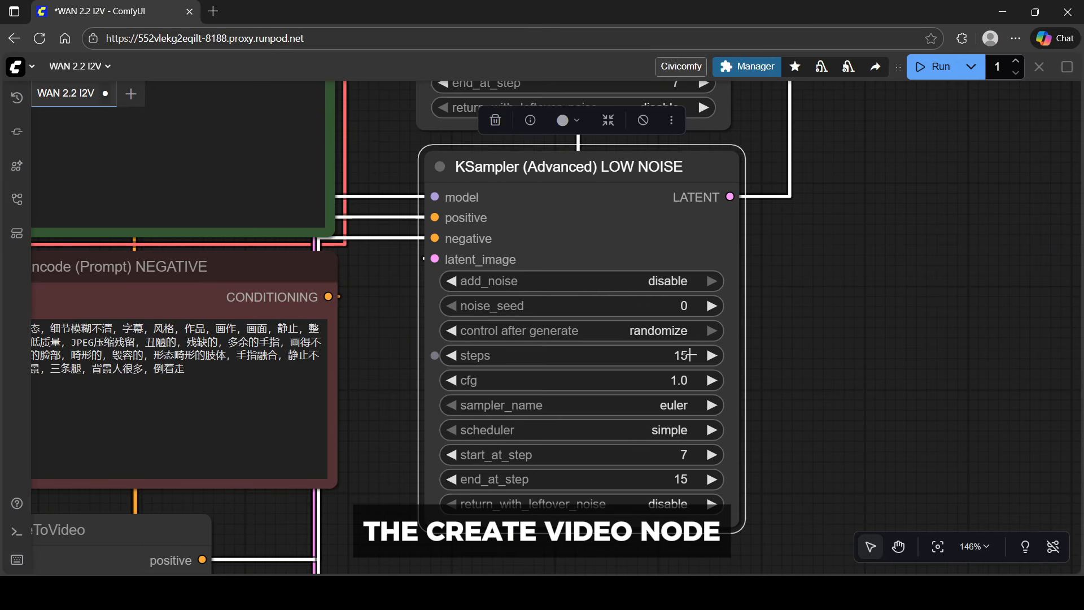
# - Set the fps of the Create Video node to 16
pyautogui.scroll(-3, 687, 355)
pyautogui.moveTo(890, 215); pyautogui.dragTo(656, 467)
pyautogui.scroll(4, 885, 253)
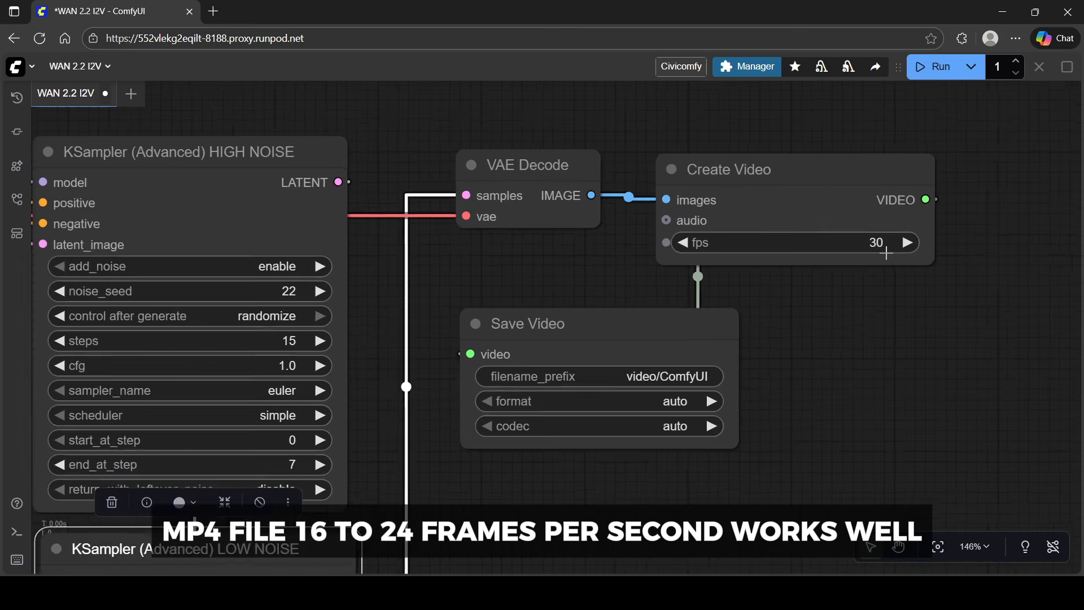
pyautogui.scroll(1, 885, 253)
pyautogui.click(874, 238)
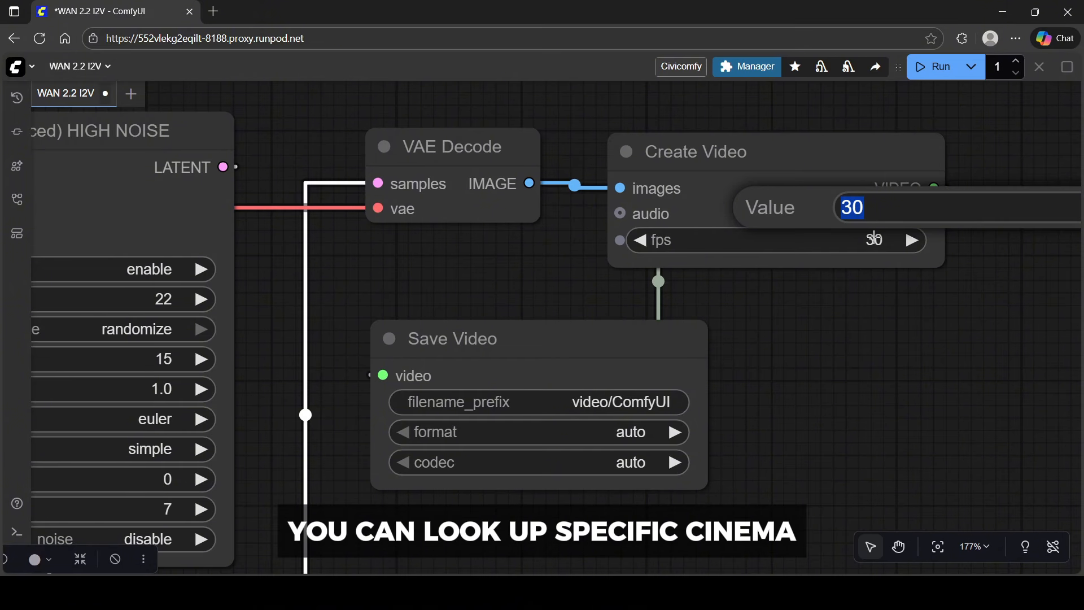
pyautogui.write('24')
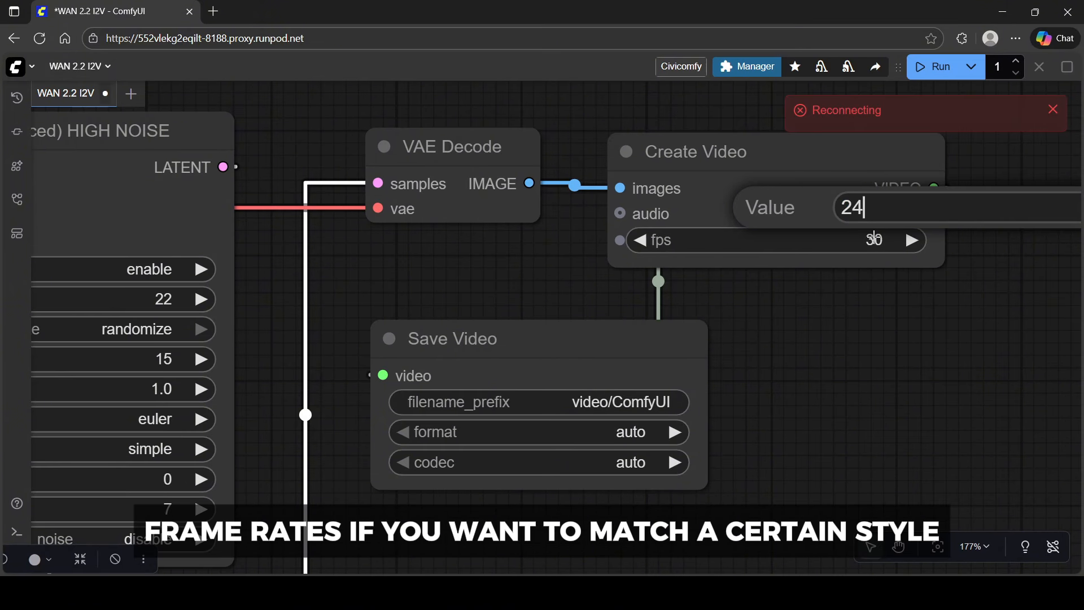
pyautogui.press('BackSpace')
pyautogui.press('BackSpace')
pyautogui.write('16')
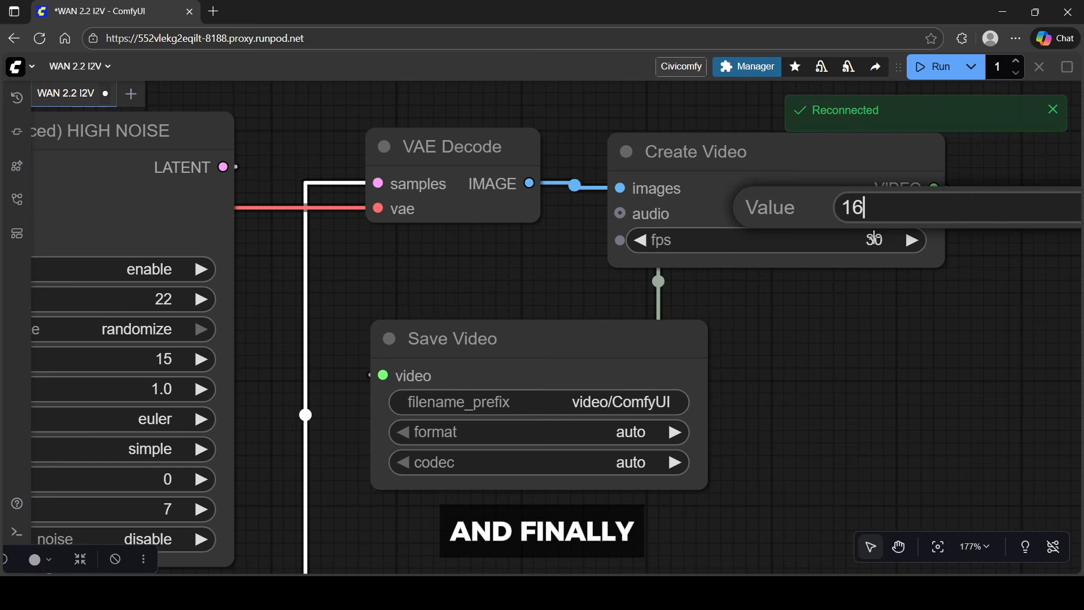
pyautogui.press('Return')
# - Examine the Save Video node and the complete wired workflow, with no node left selected
pyautogui.moveTo(817, 349); pyautogui.dragTo(784, 339)
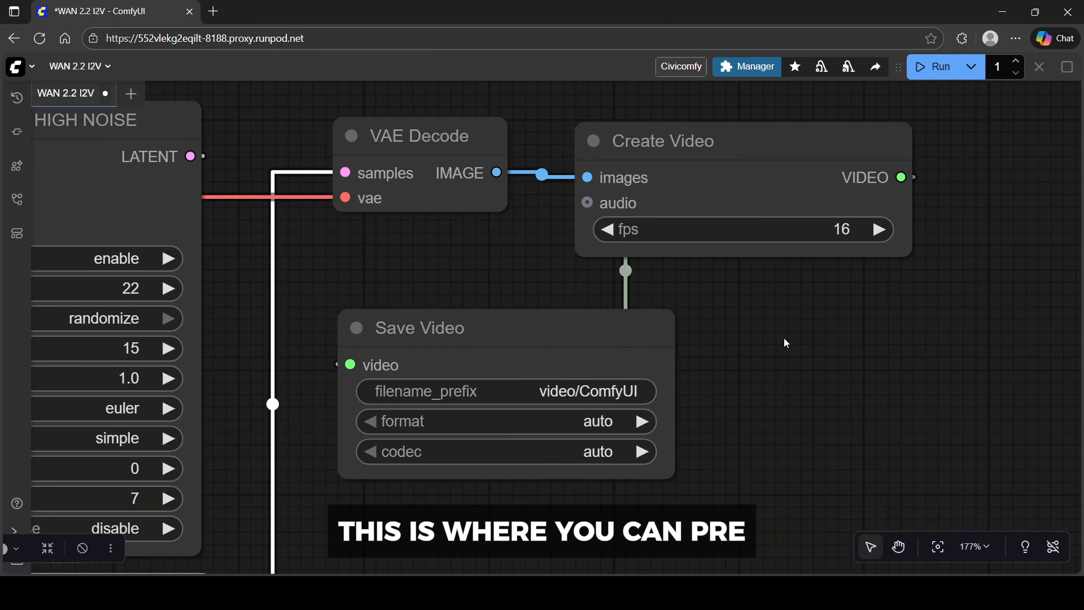
pyautogui.scroll(-2, 787, 343)
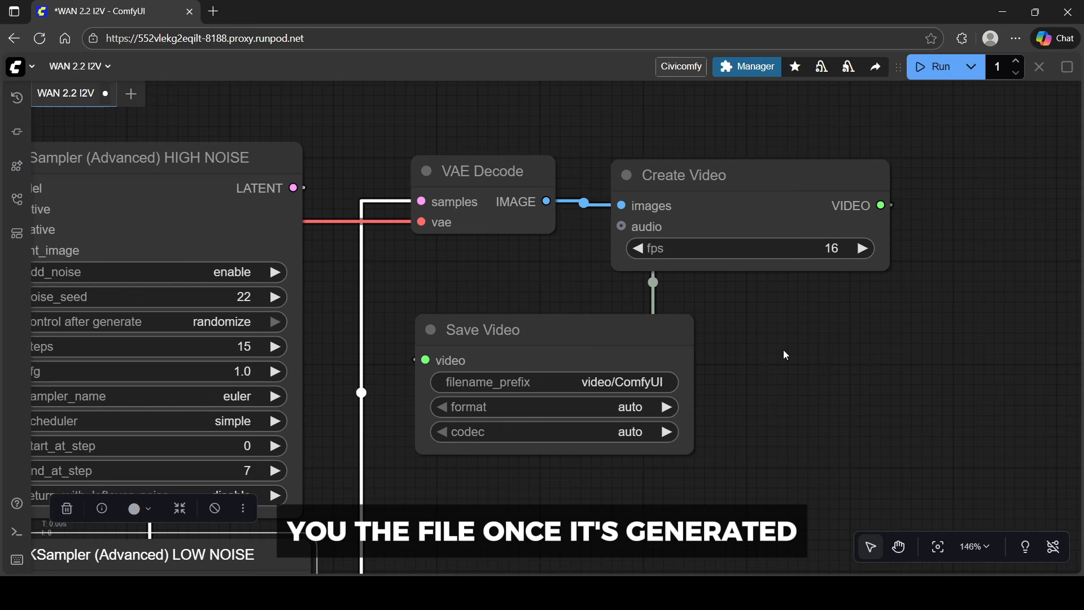
pyautogui.scroll(-4, 787, 354)
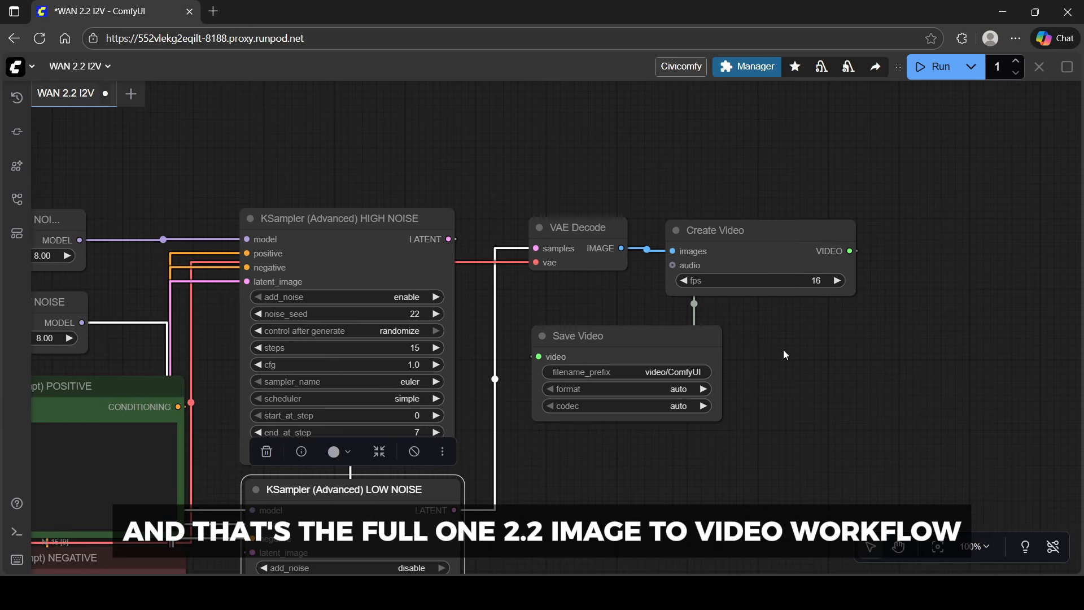
pyautogui.moveTo(532, 496)
pyautogui.mouseDown()
pyautogui.moveTo(740, 391)
pyautogui.moveTo(765, 341)
pyautogui.moveTo(779, 342)
pyautogui.mouseUp()
pyautogui.scroll(-3, 741, 391)
pyautogui.scroll(-1, 741, 391)
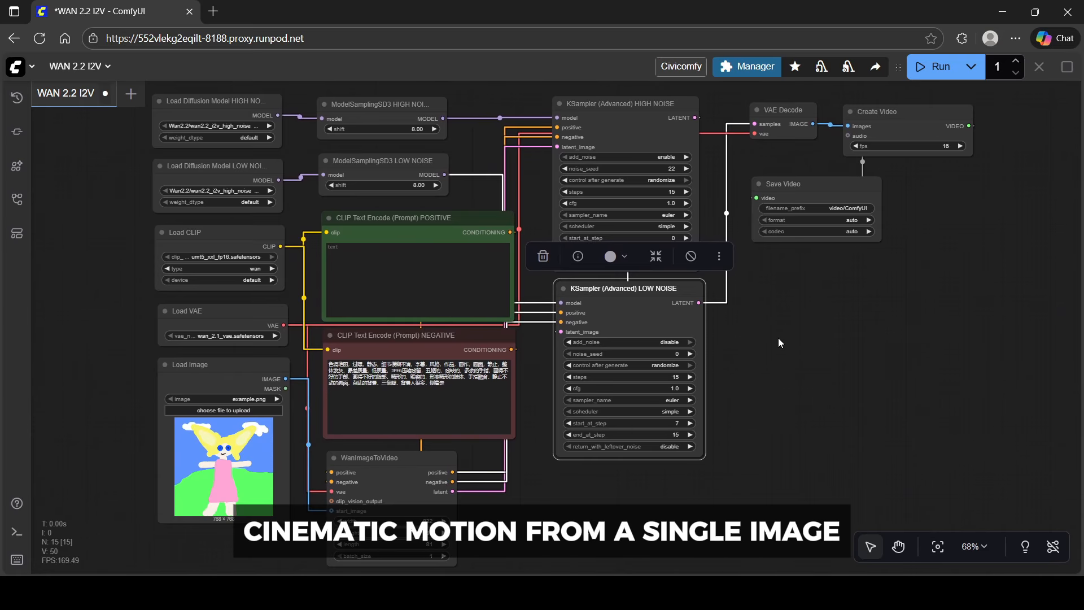
pyautogui.click(779, 338)
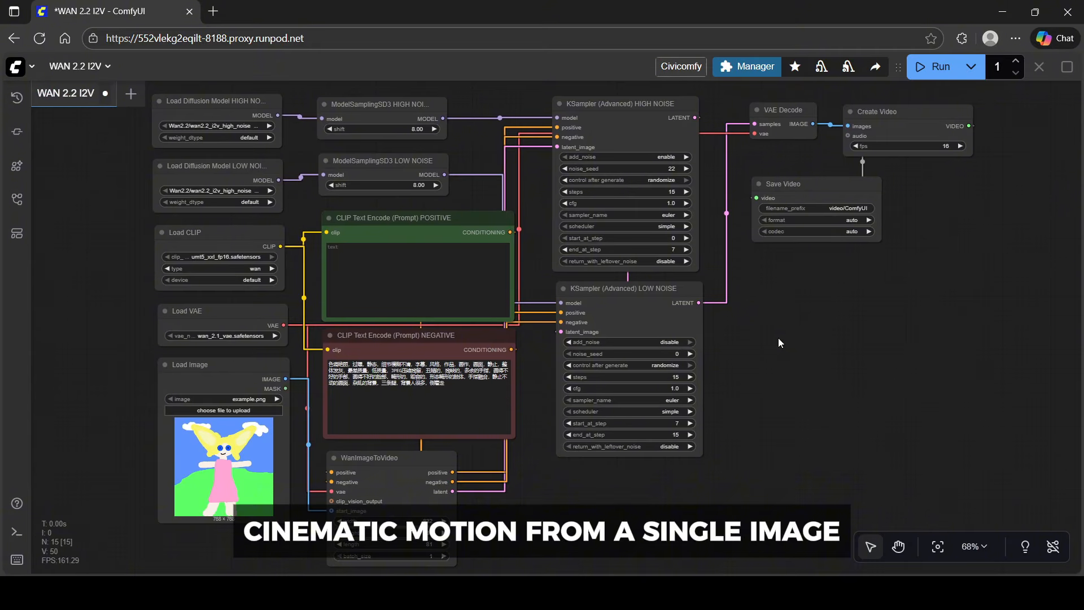